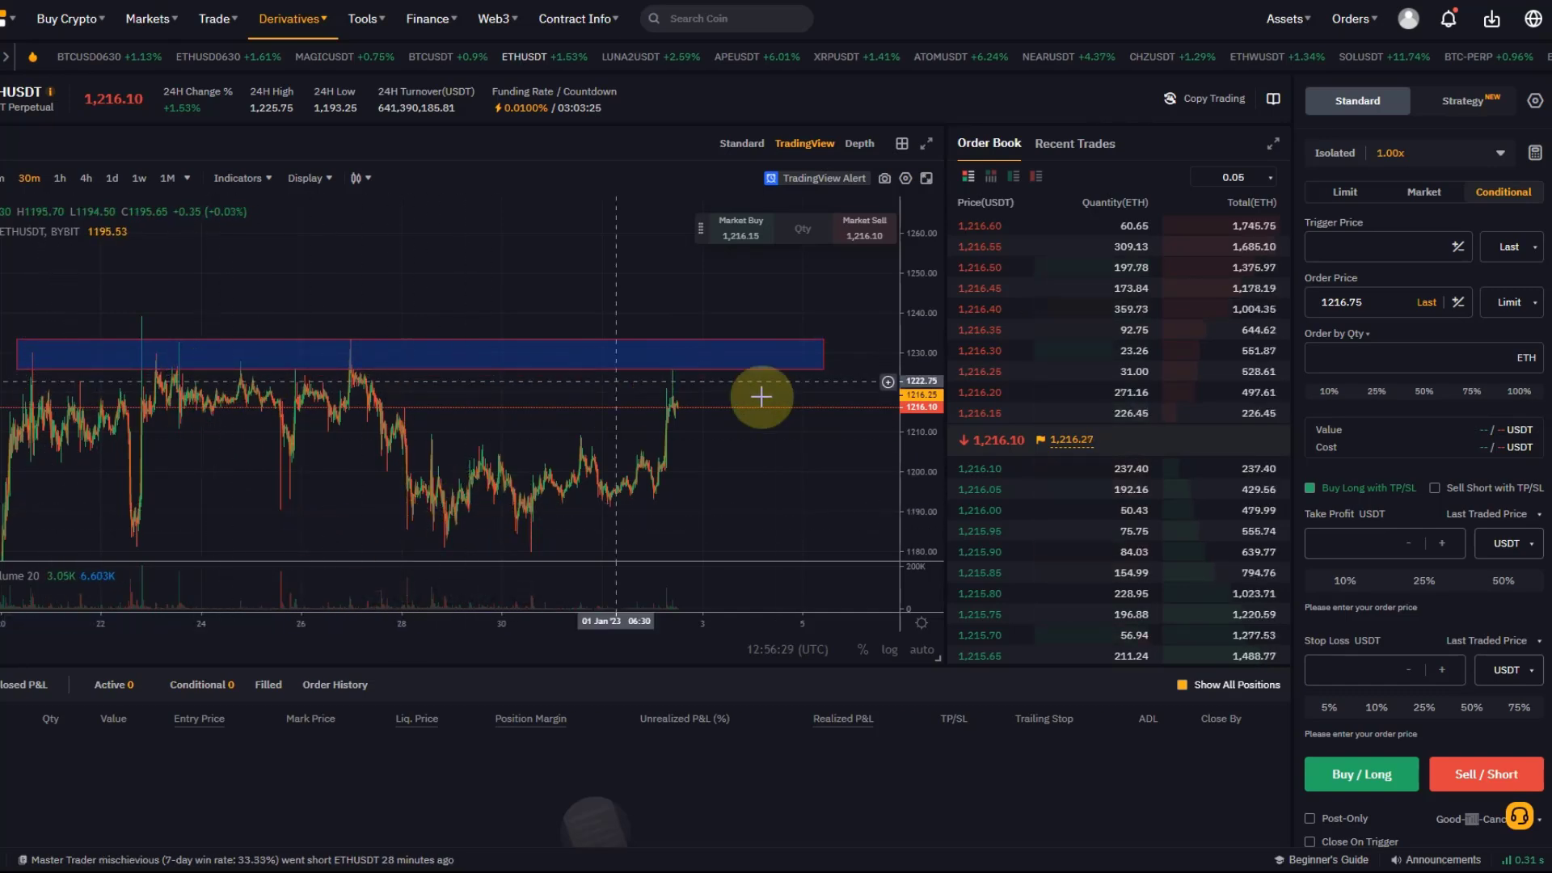
Step: Raise the blue resistance box's top edge toward about 1239.55
{"action": "left_click", "coordinate": [73, 363]}
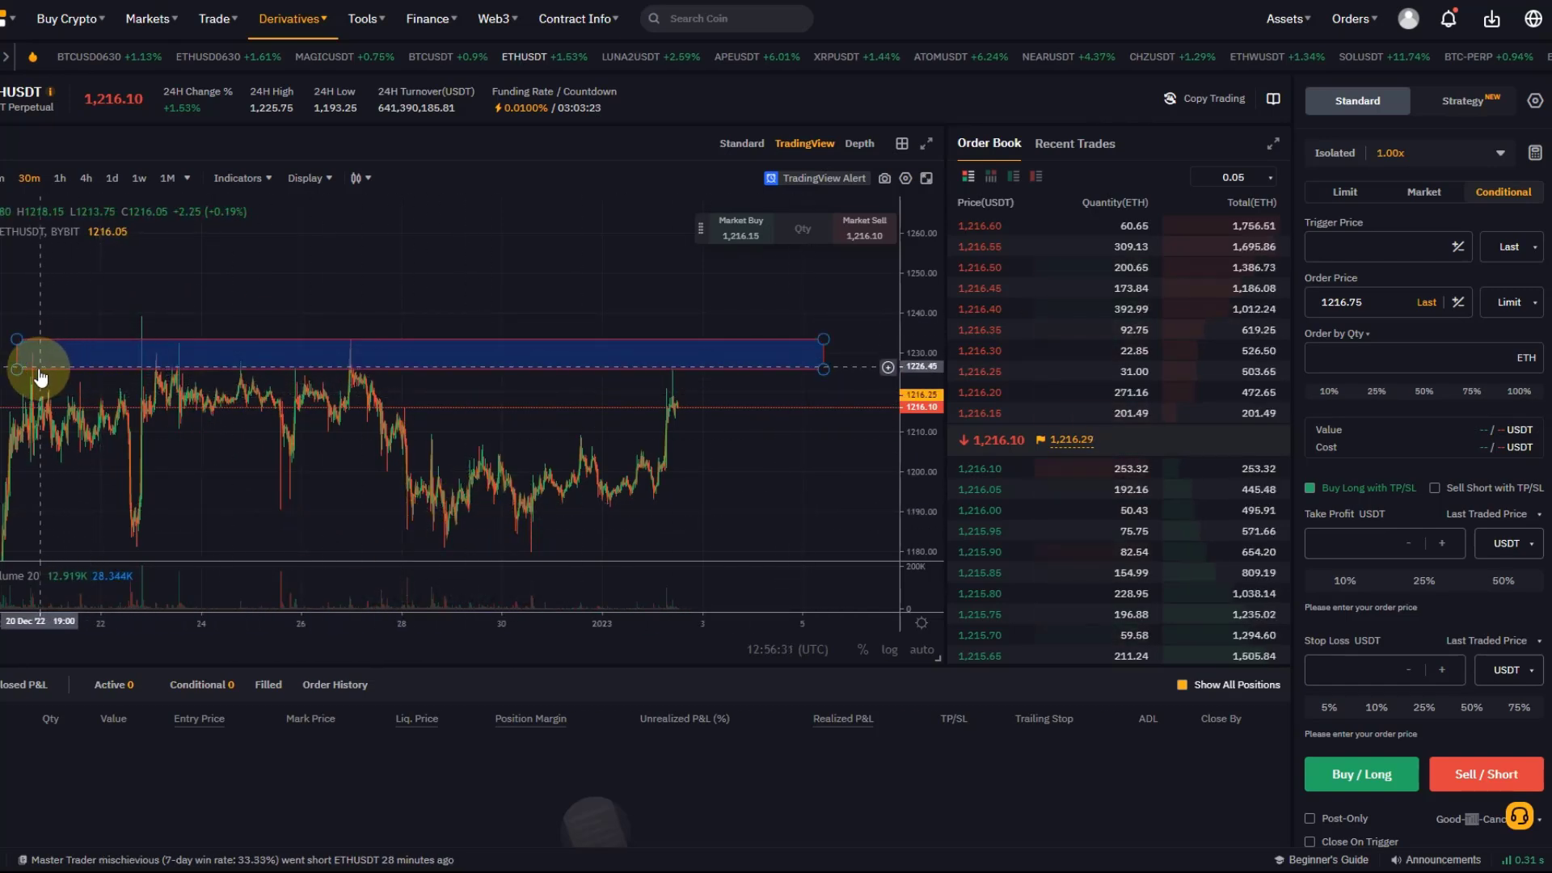
{"action": "left_click", "coordinate": [177, 390]}
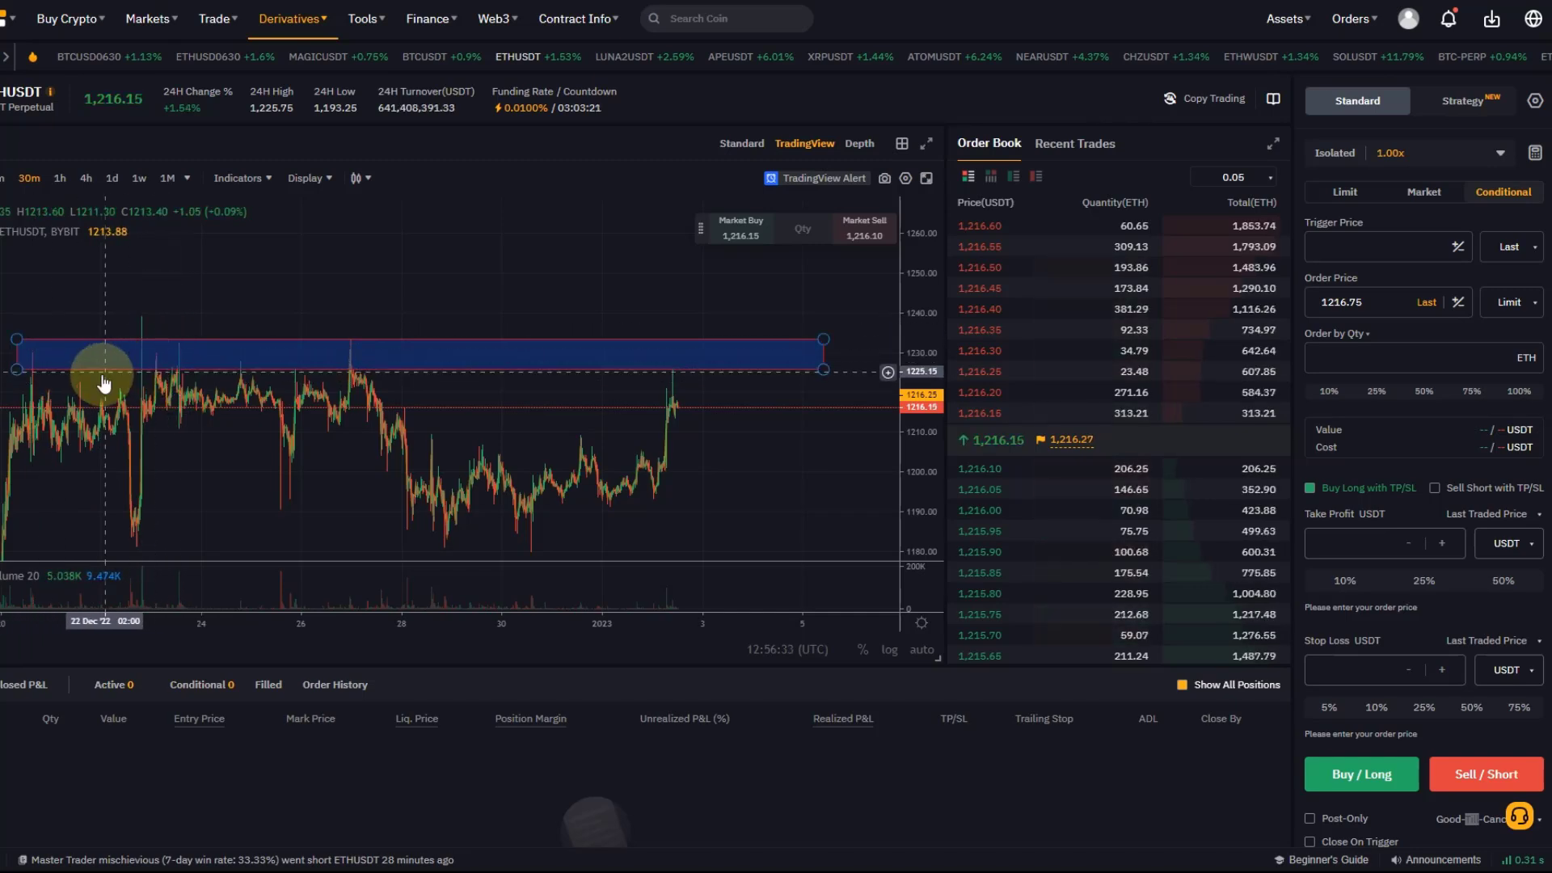
{"action": "left_click", "coordinate": [123, 344]}
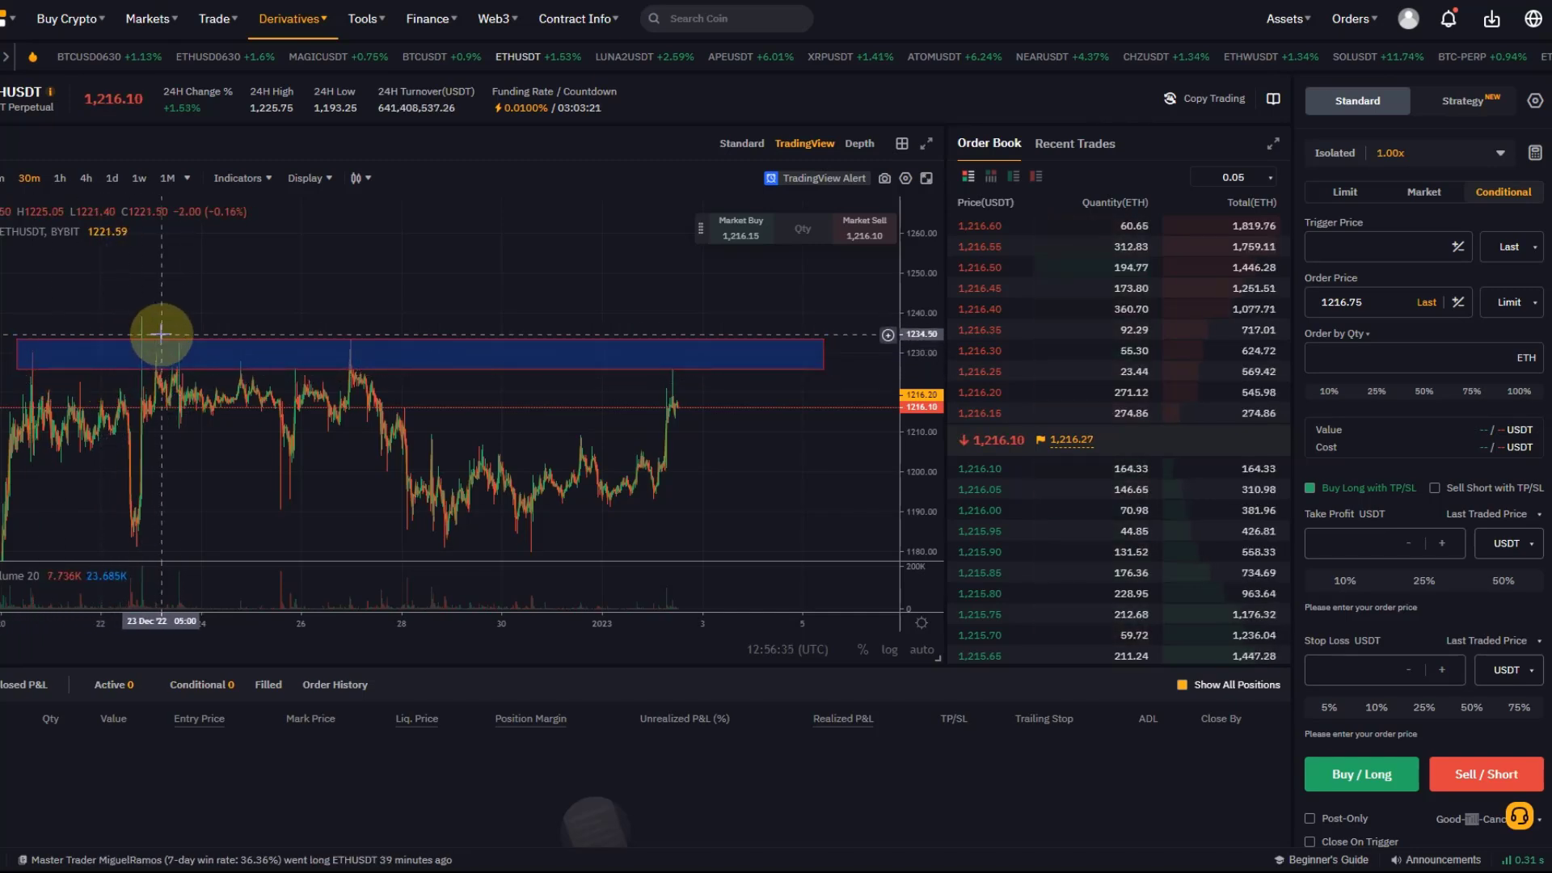
{"action": "left_click", "coordinate": [546, 373]}
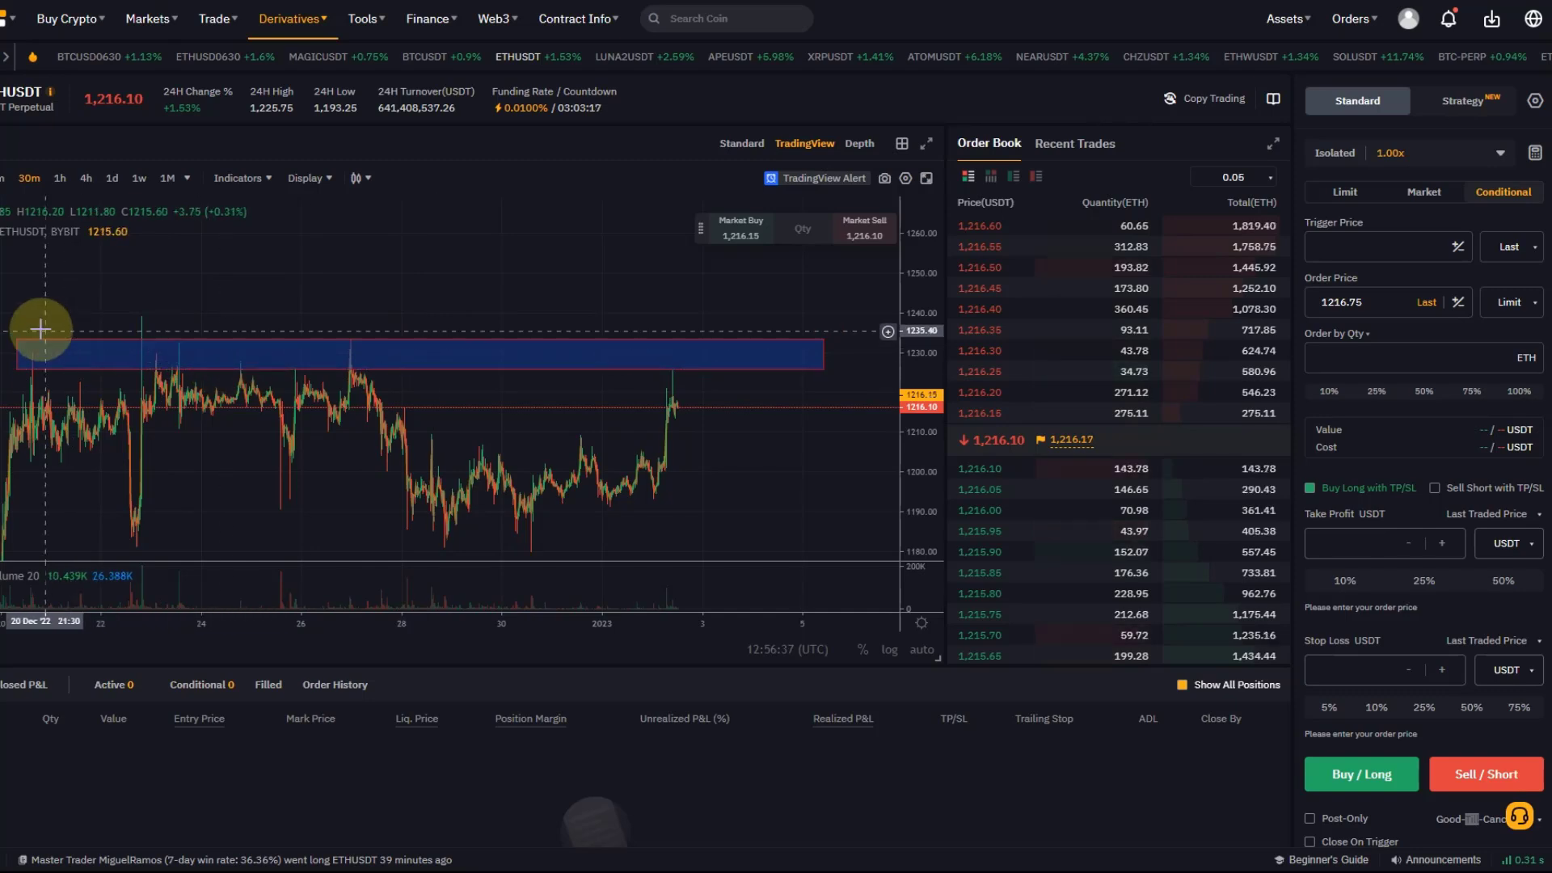
{"action": "left_click", "coordinate": [512, 349]}
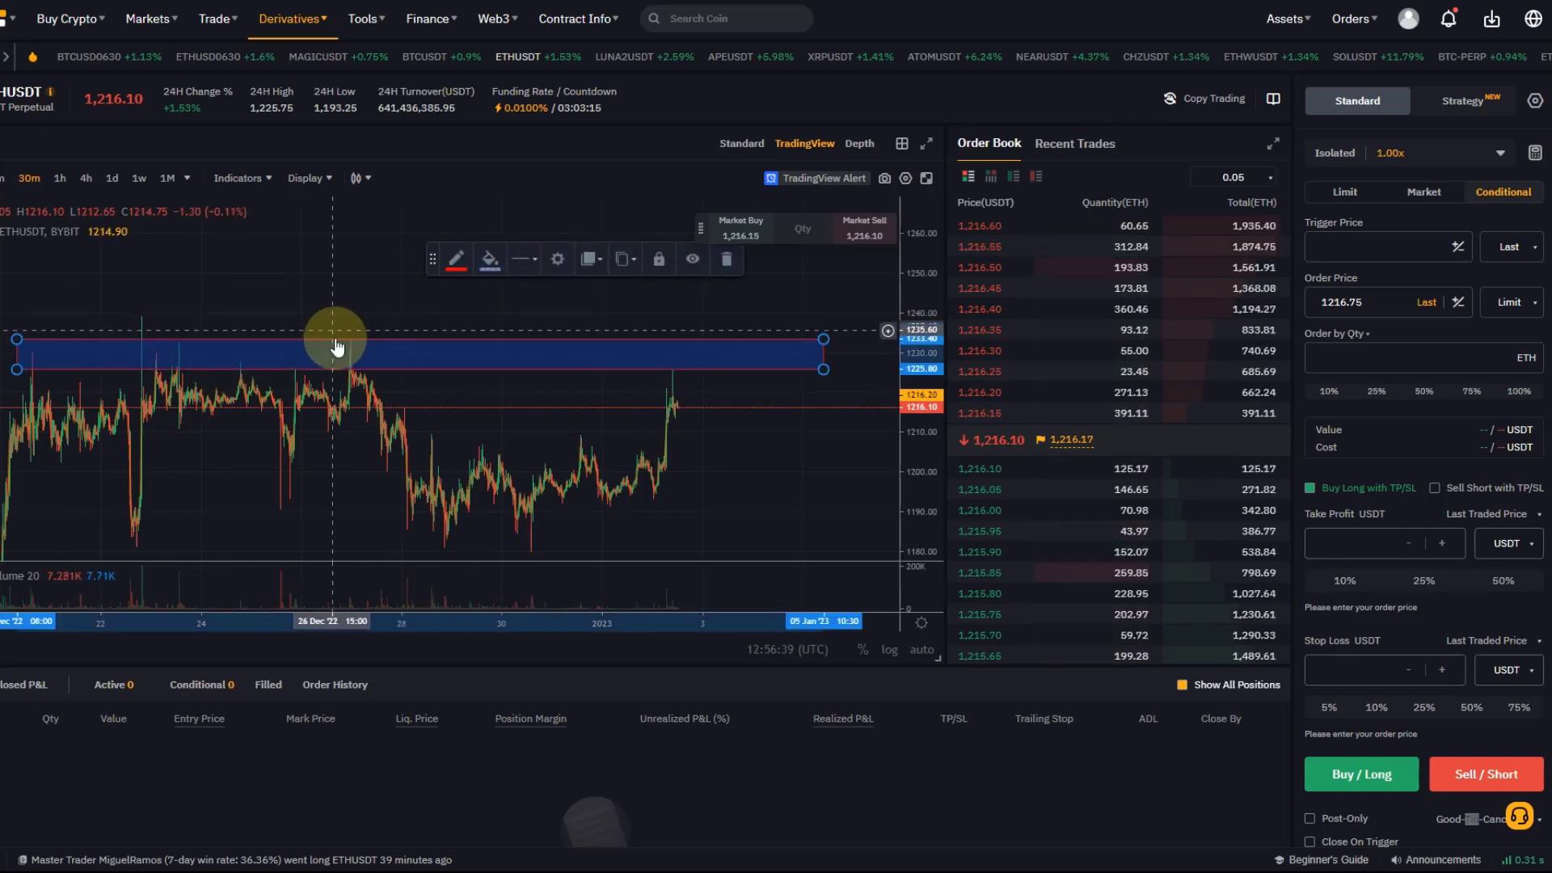
{"action": "left_click_drag", "start_coordinate": [822, 338], "coordinate": [812, 316]}
{"action": "left_click", "coordinate": [793, 419]}
Step: Pan the chart and reselect the box to confirm its top sits near 1239.3
{"action": "left_click_drag", "start_coordinate": [806, 430], "coordinate": [733, 445]}
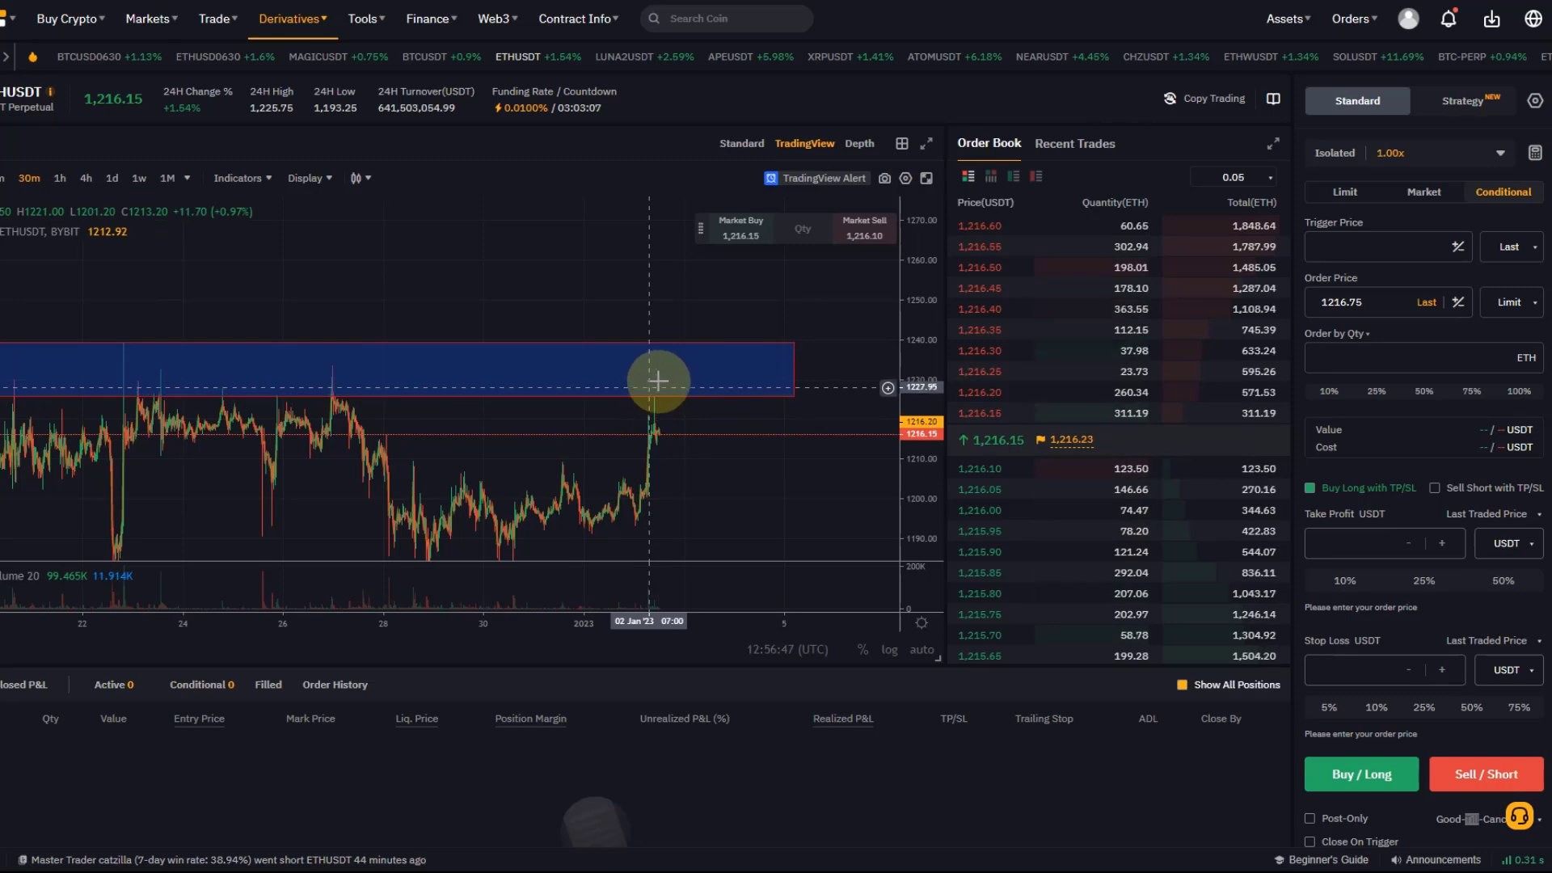
{"action": "left_click", "coordinate": [716, 353]}
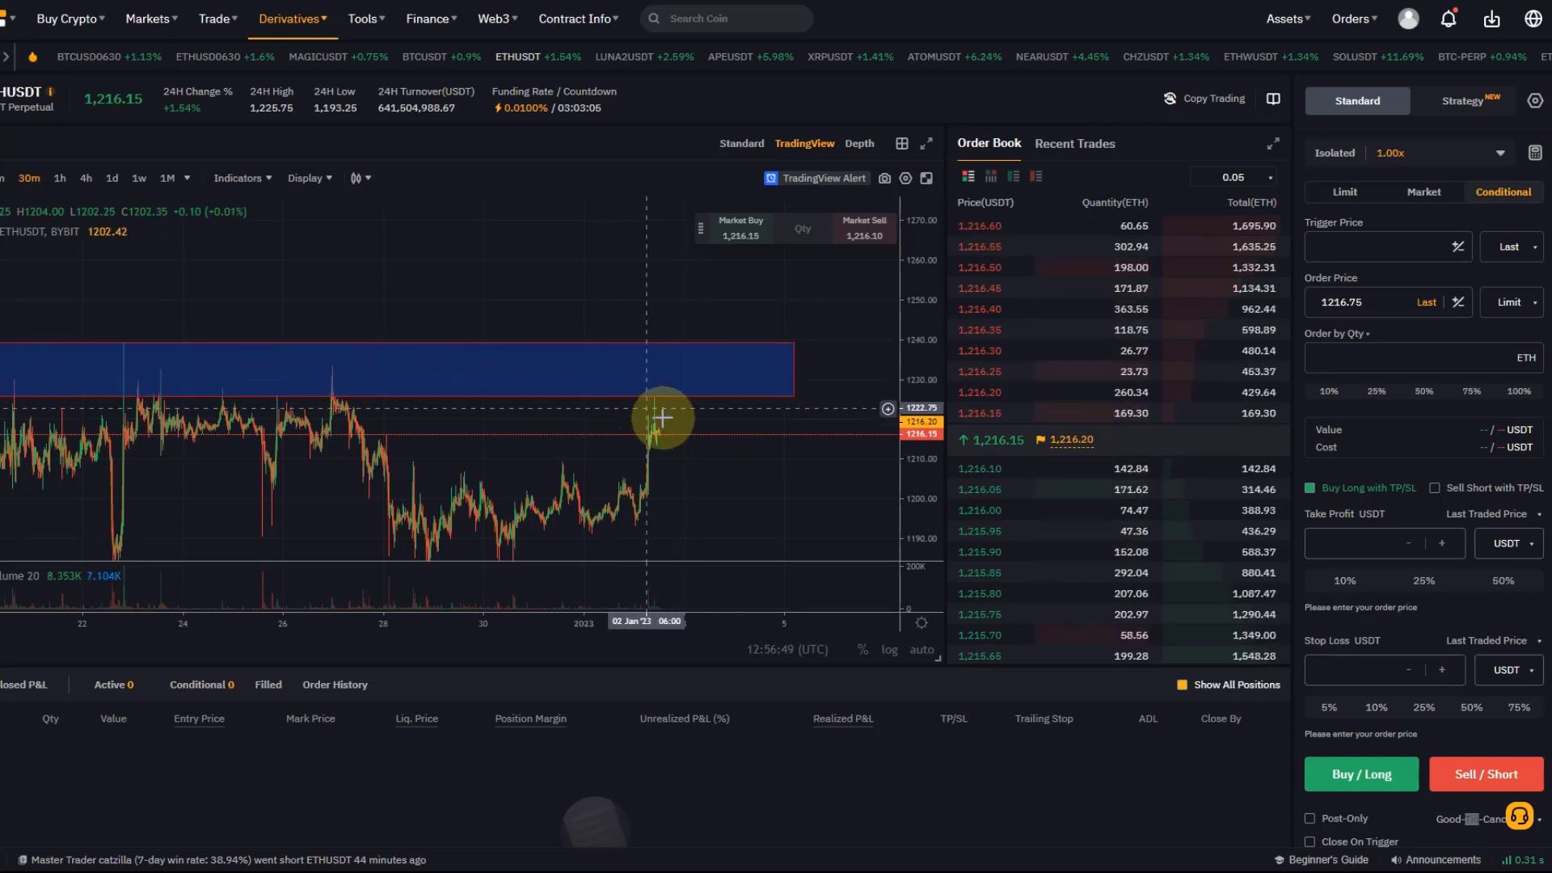
{"action": "left_click", "coordinate": [645, 313]}
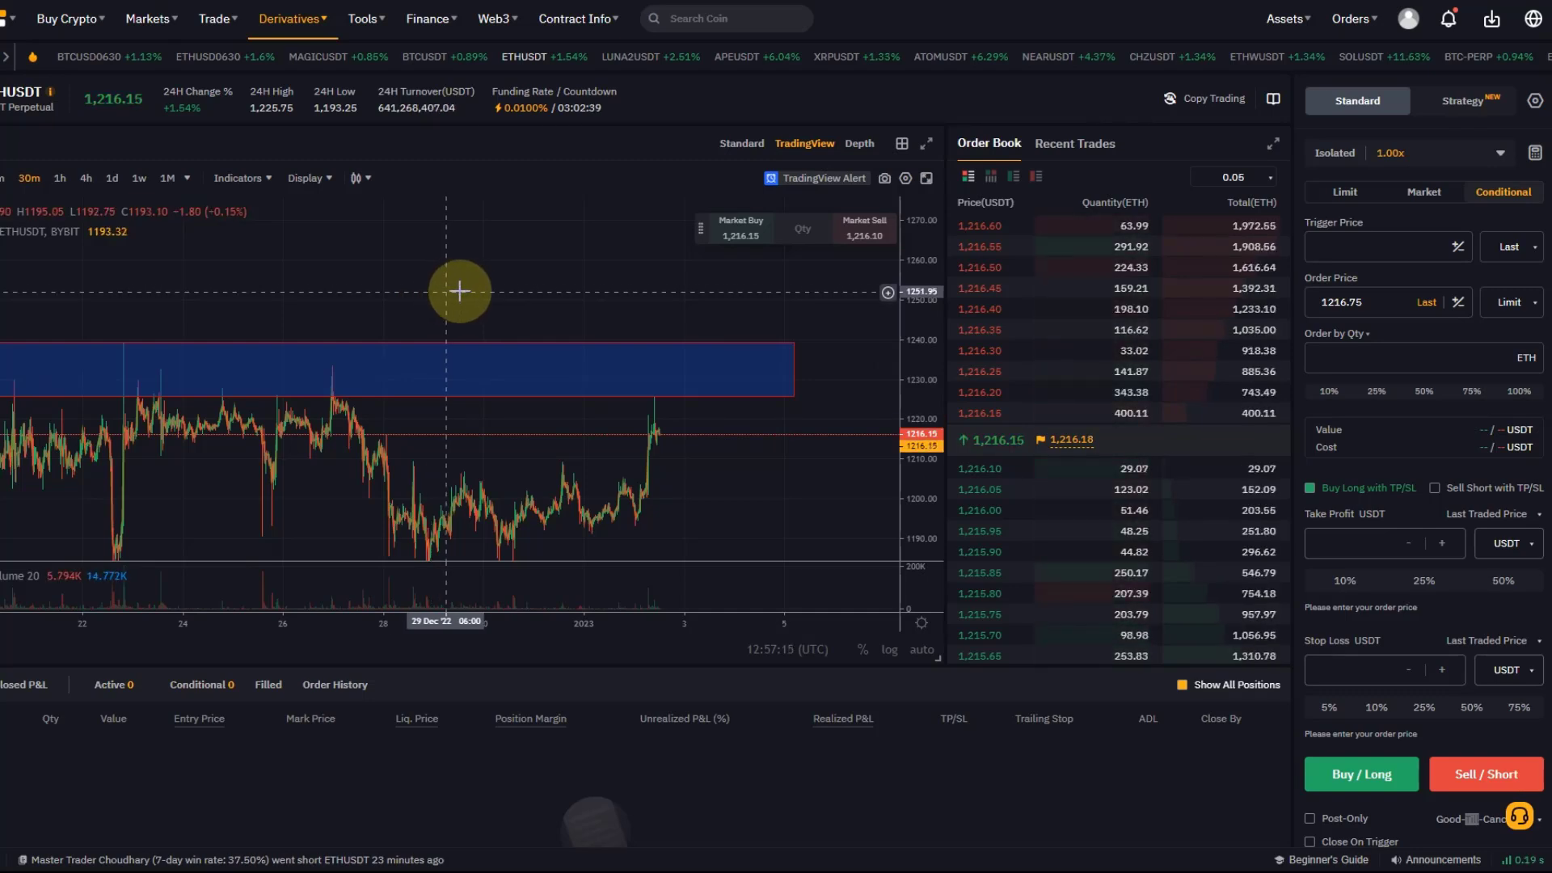
{"action": "left_click_drag", "start_coordinate": [690, 308], "coordinate": [738, 277]}
{"action": "left_click", "coordinate": [741, 322]}
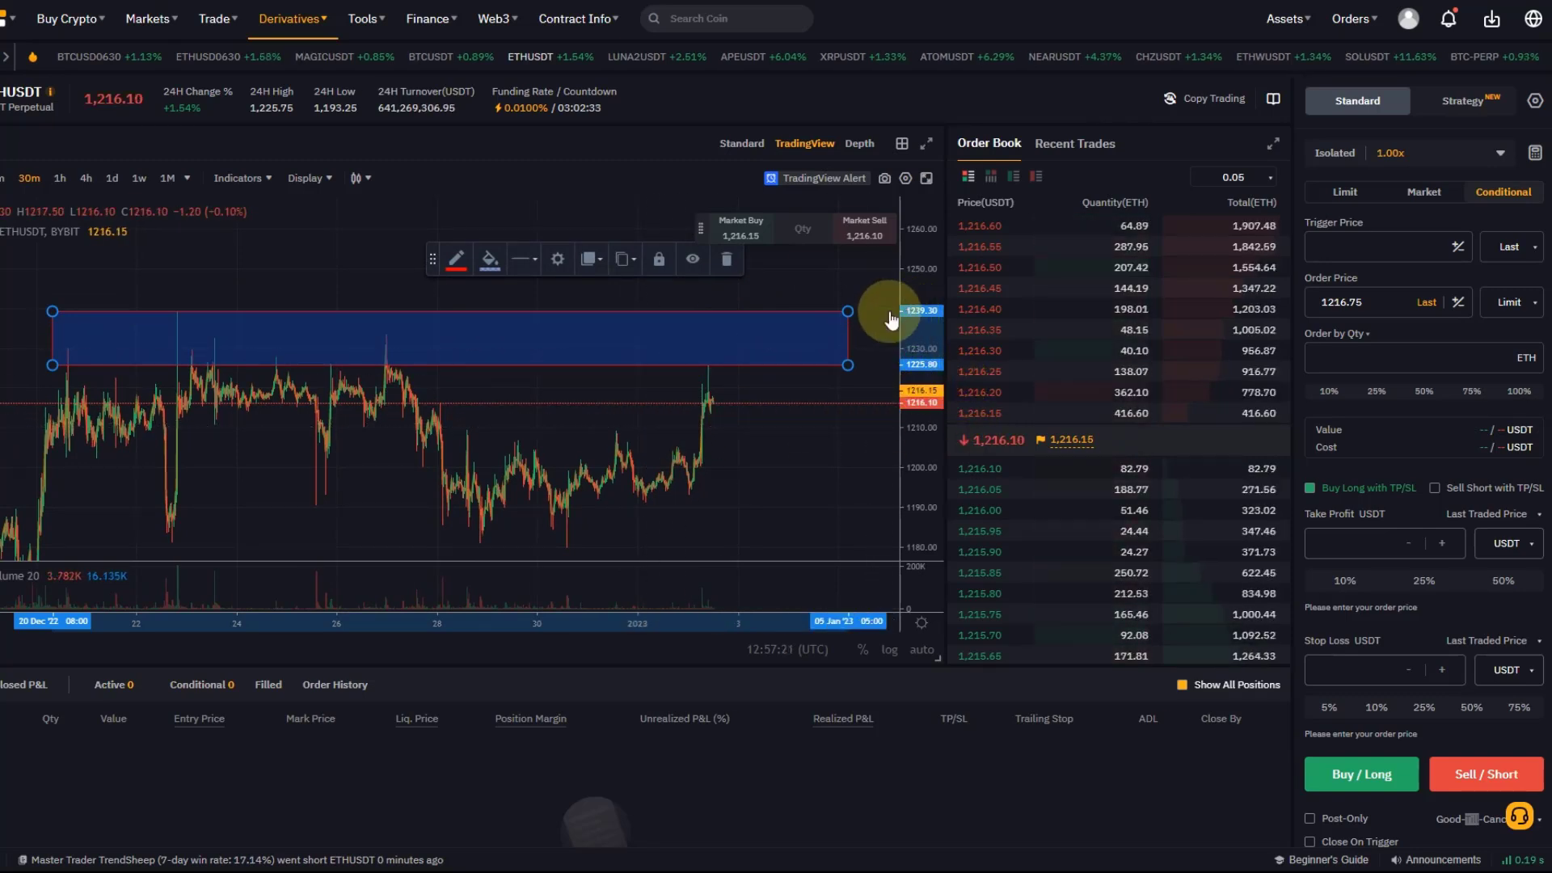
{"action": "left_click_drag", "start_coordinate": [759, 291], "coordinate": [768, 315]}
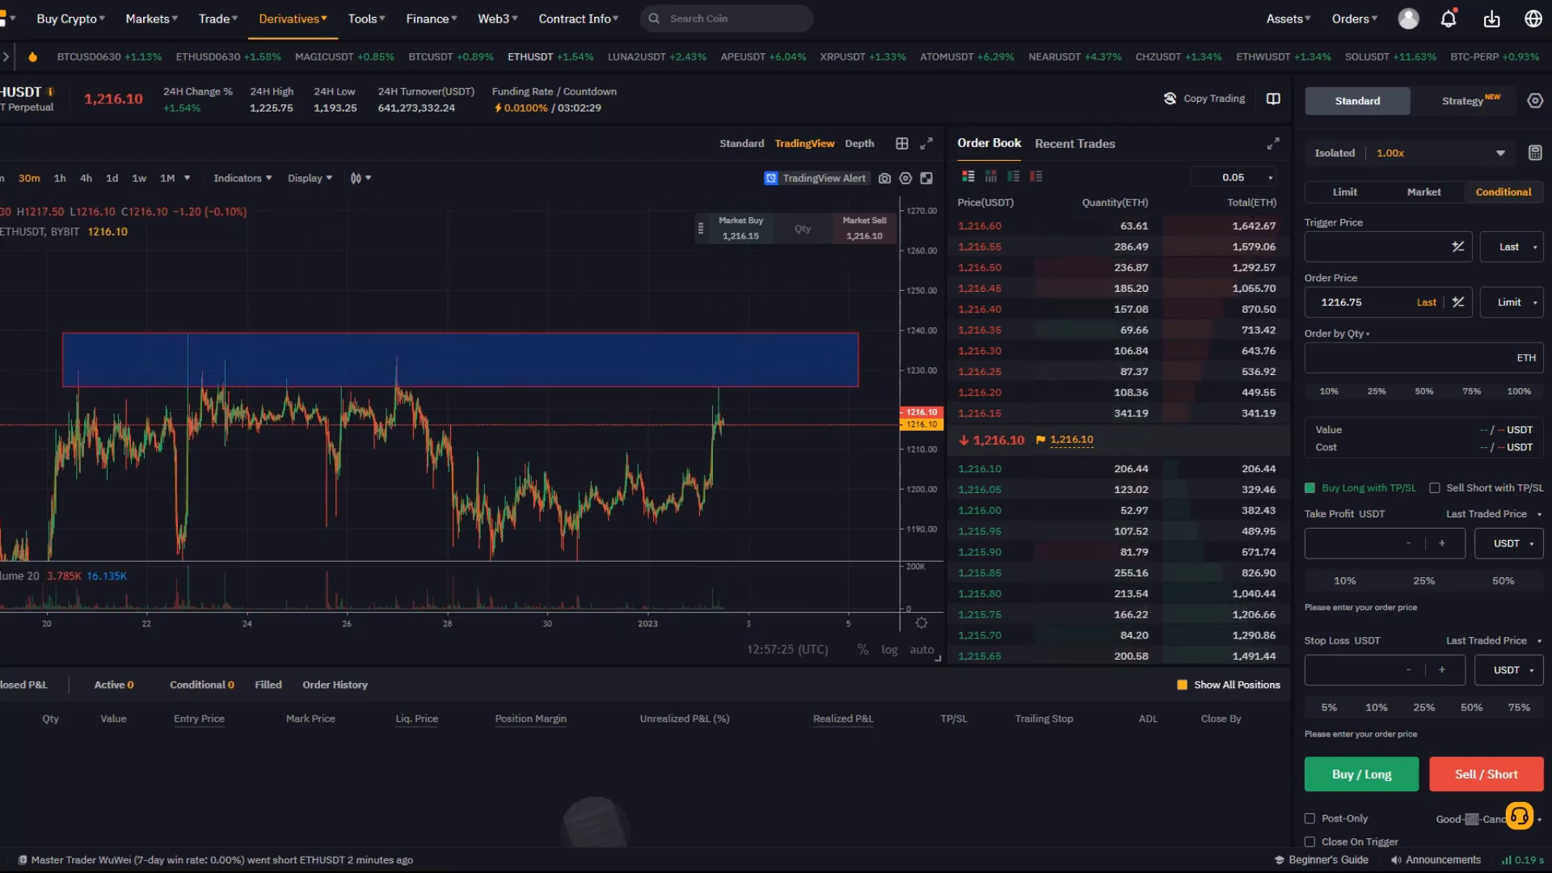
Step: Pick the brush and its colour, and start the path rising from the latest candle
{"action": "left_click", "coordinate": [49, 324]}
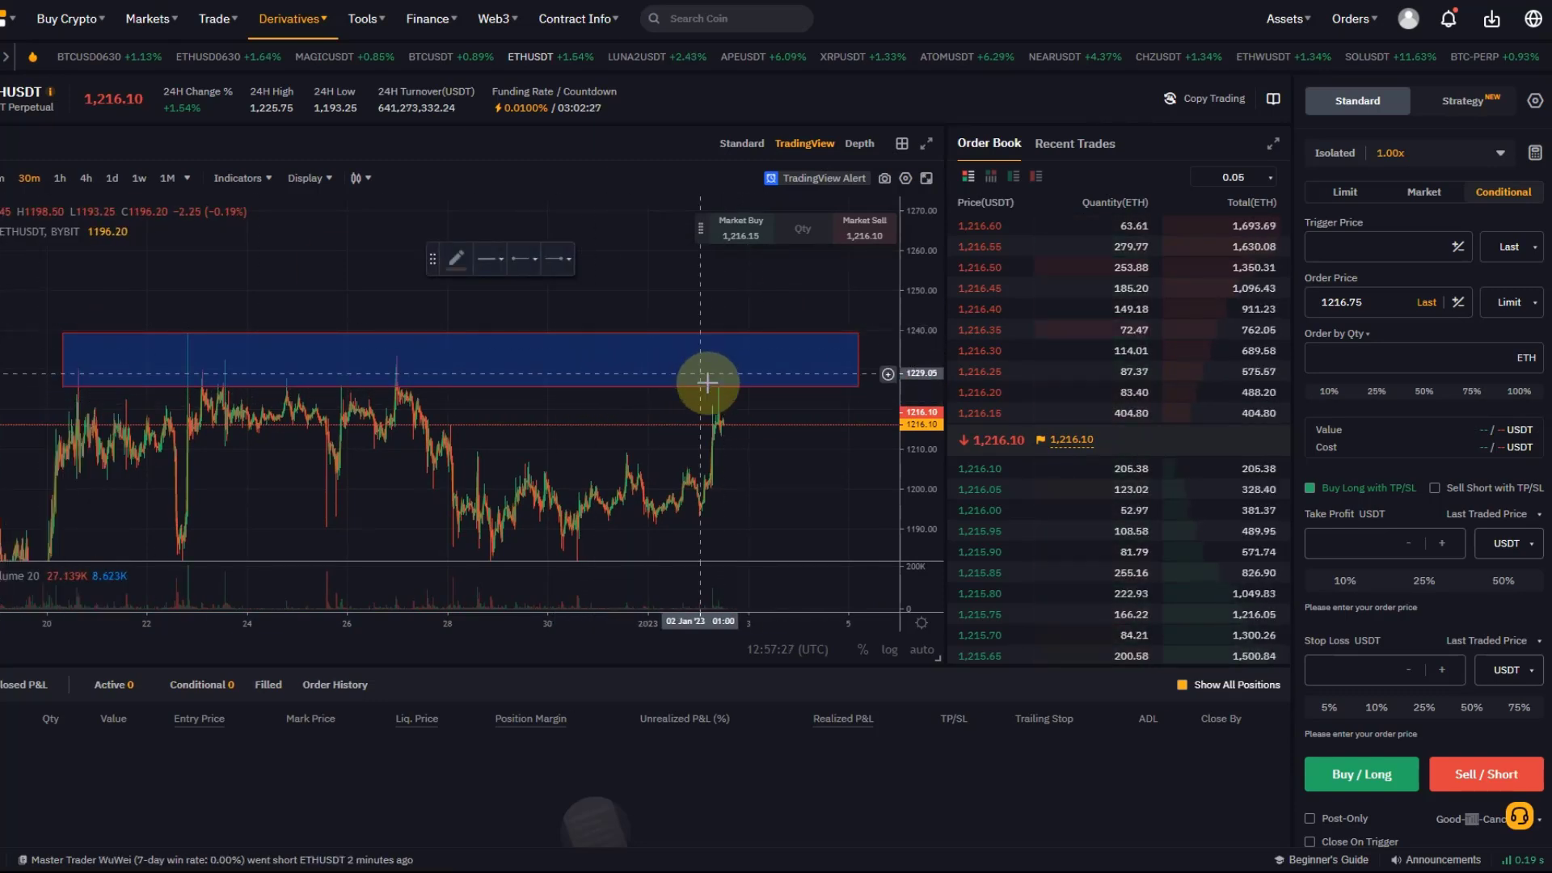
{"action": "left_click", "coordinate": [718, 390]}
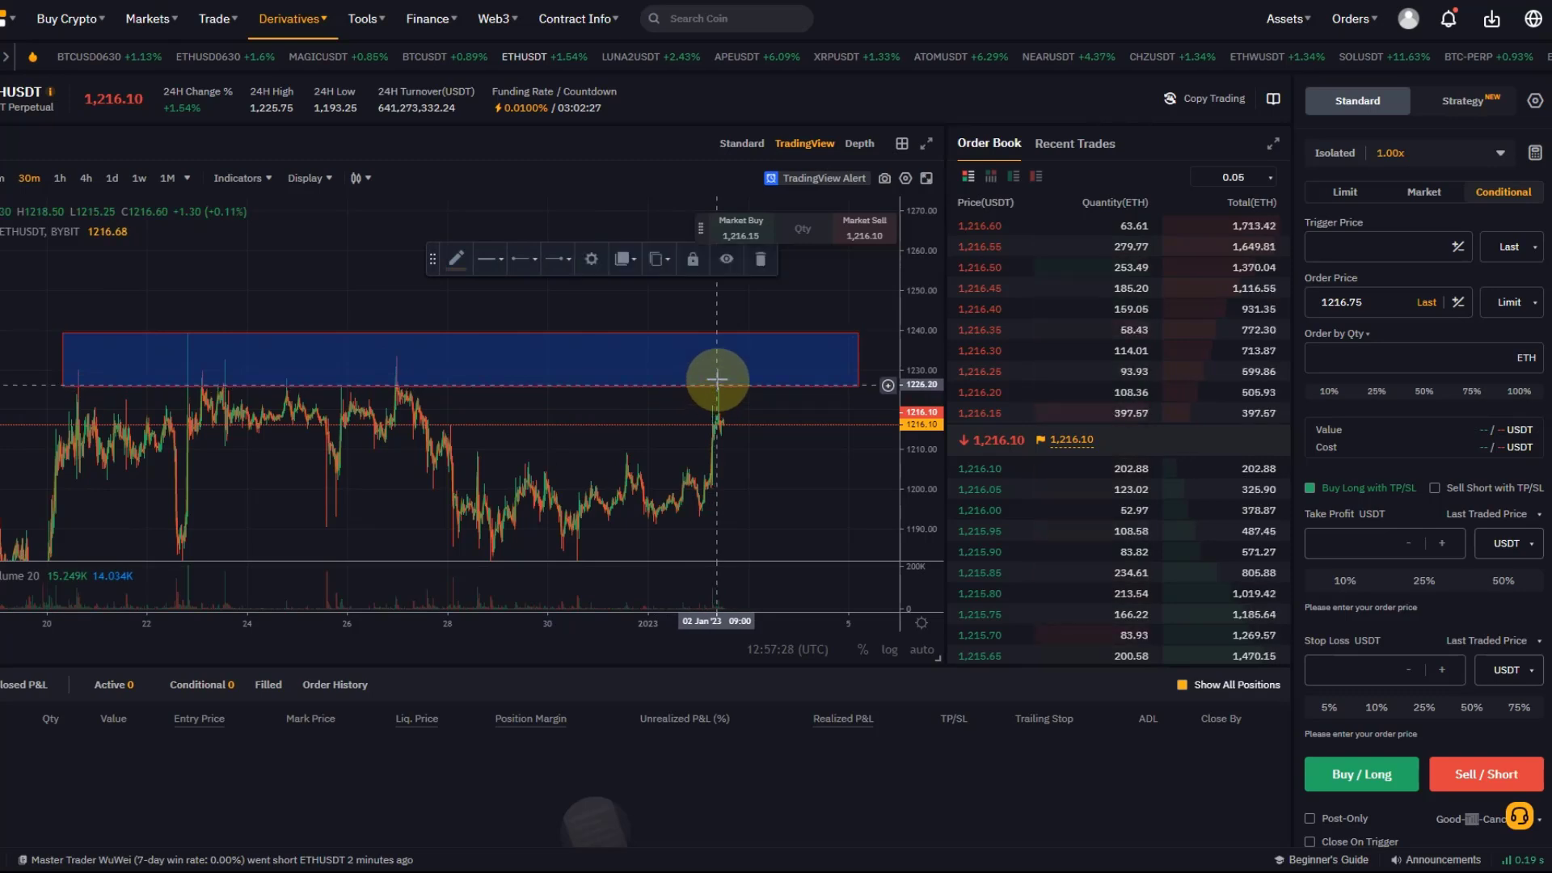
{"action": "left_click", "coordinate": [725, 314]}
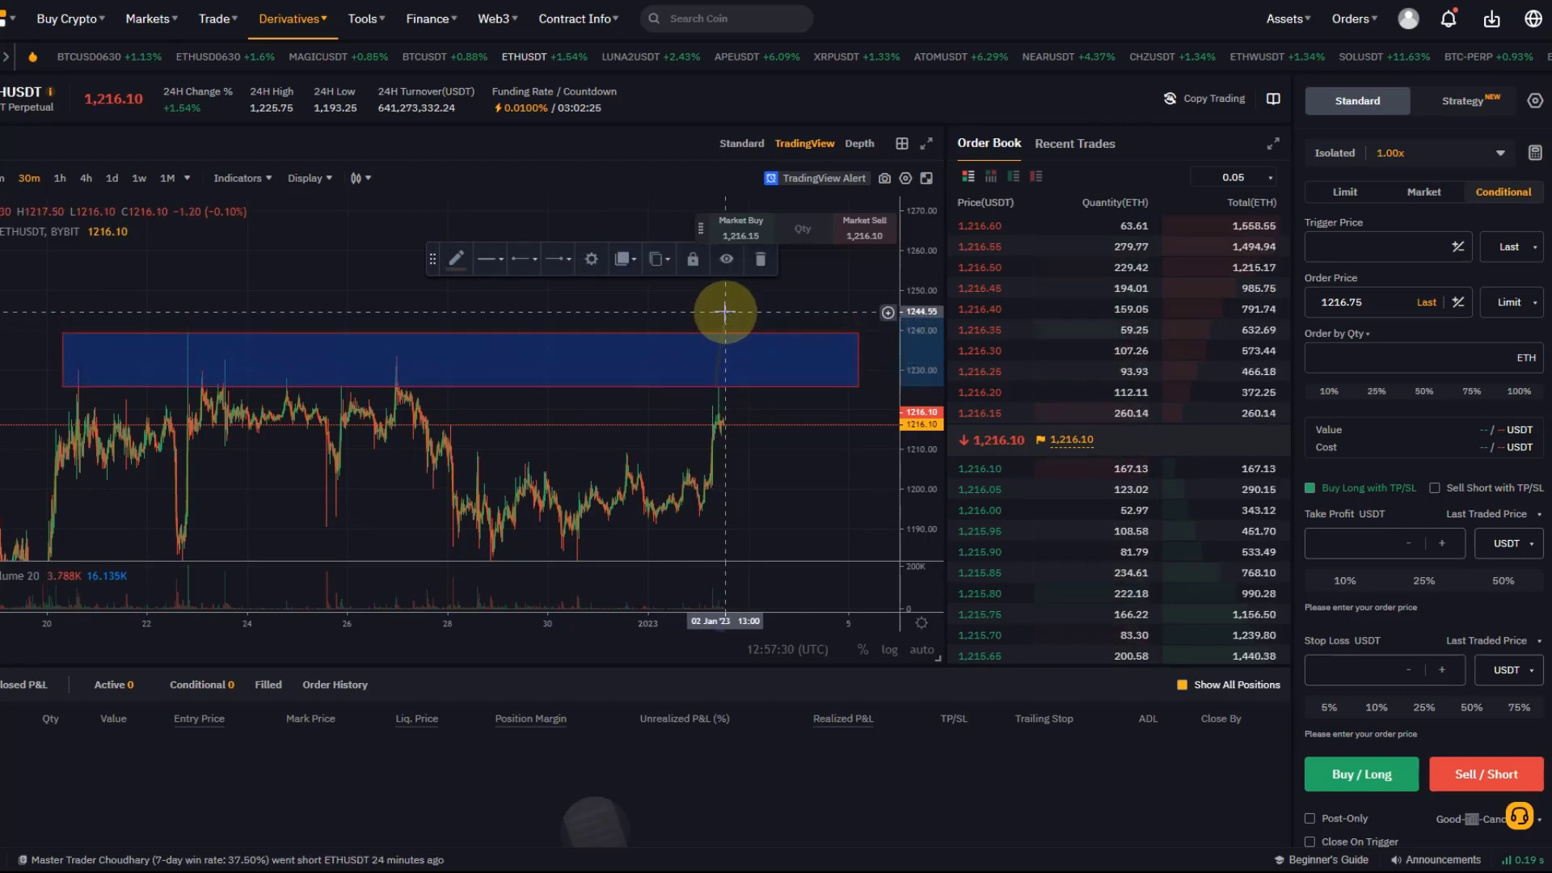
{"action": "left_click", "coordinate": [473, 259]}
{"action": "left_click", "coordinate": [509, 283]}
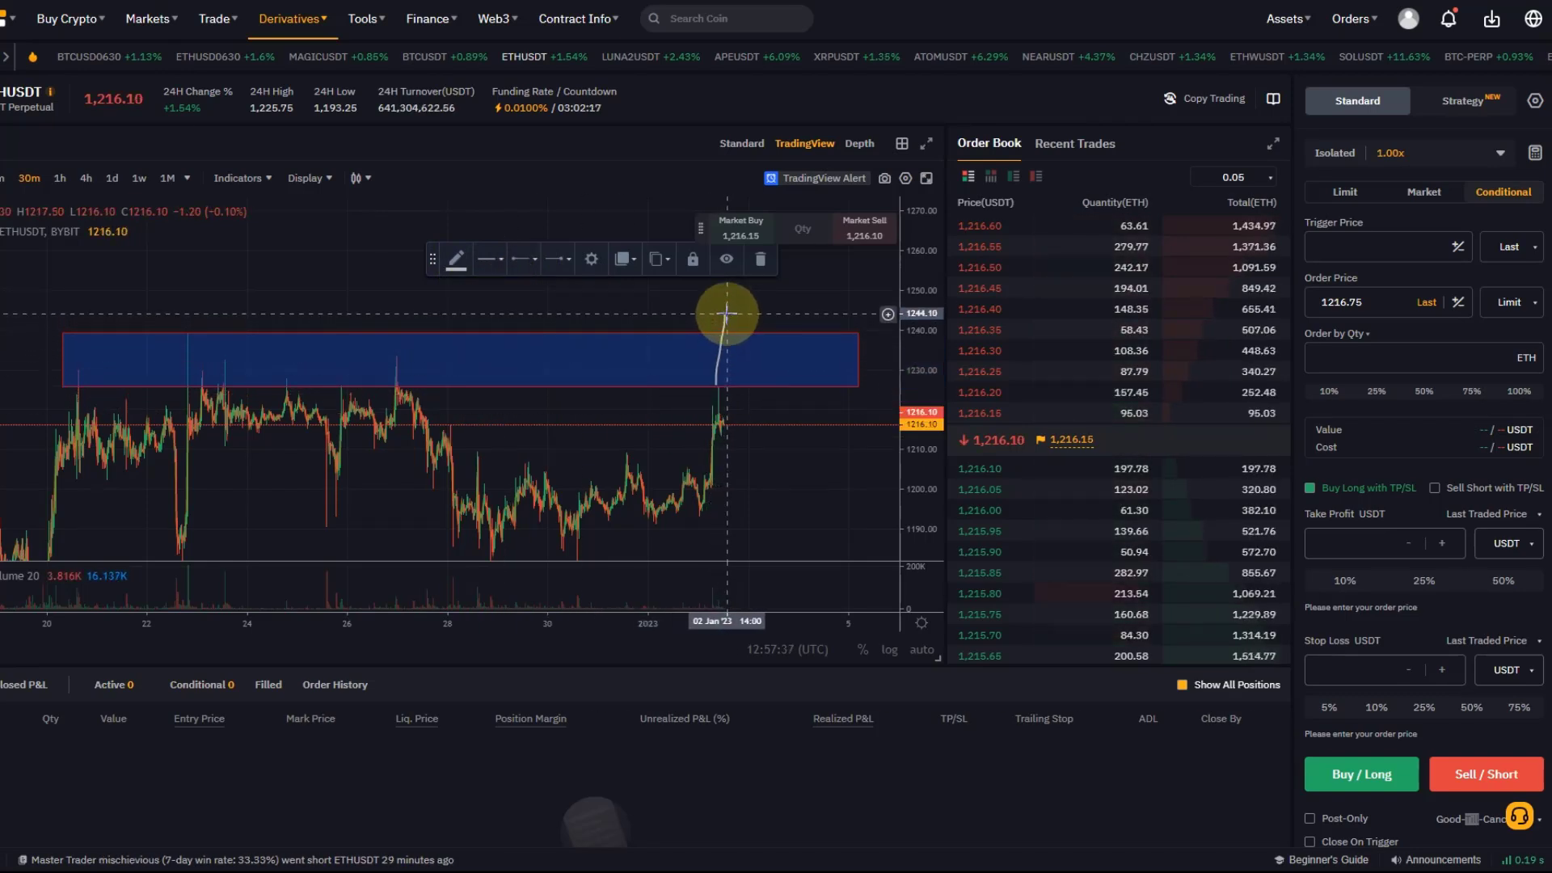
Step: Draw the spike above the box, the dip back into it, and the climb toward 1255
{"action": "left_click_drag", "start_coordinate": [727, 313], "coordinate": [731, 303]}
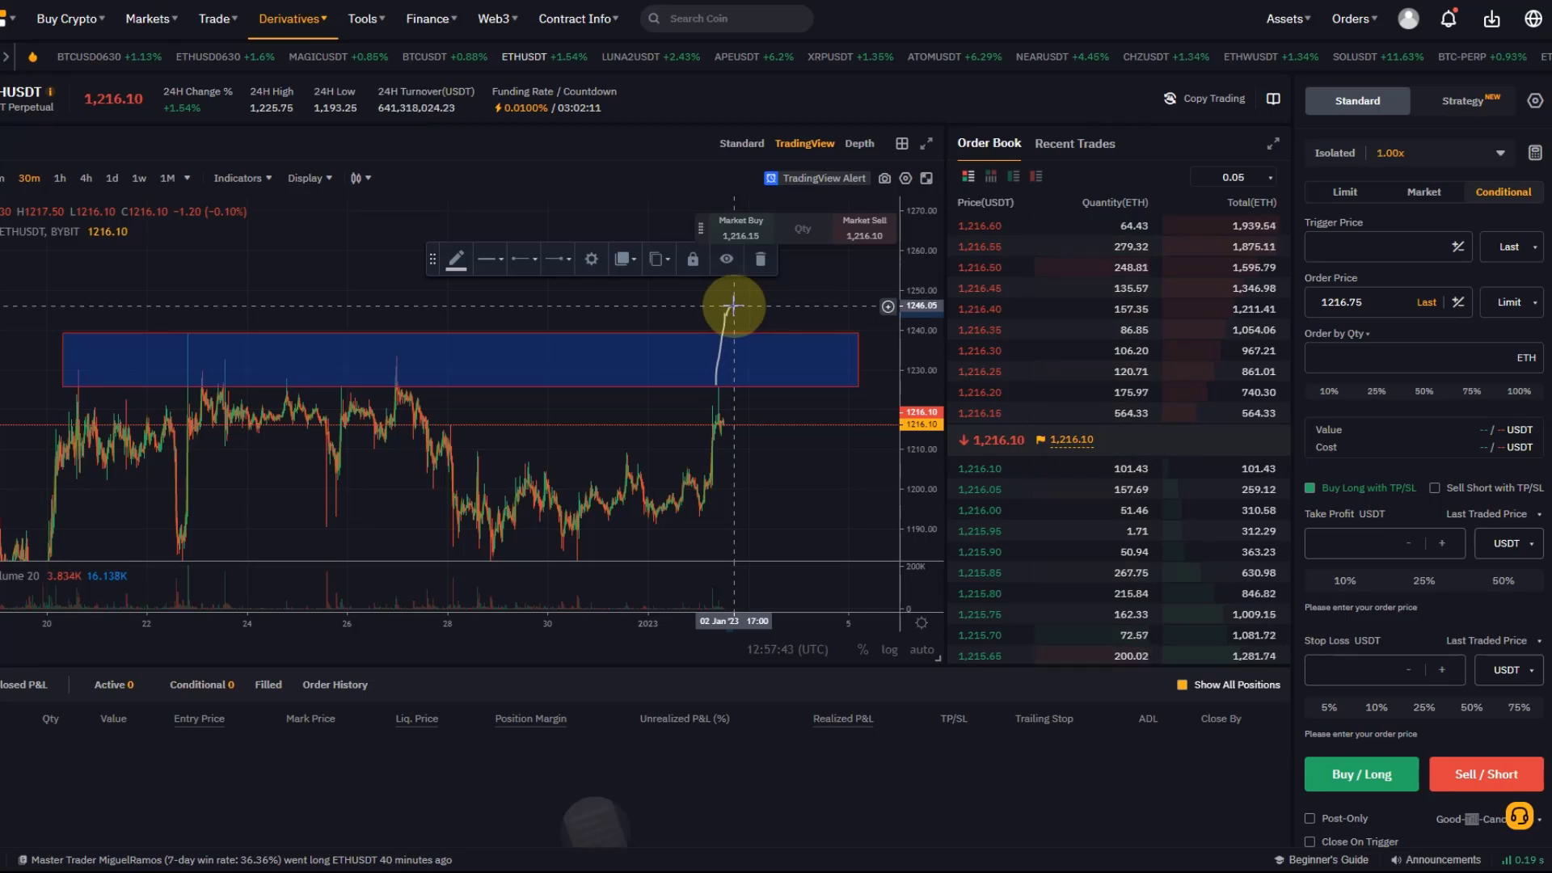
{"action": "left_click_drag", "start_coordinate": [734, 306], "coordinate": [737, 305]}
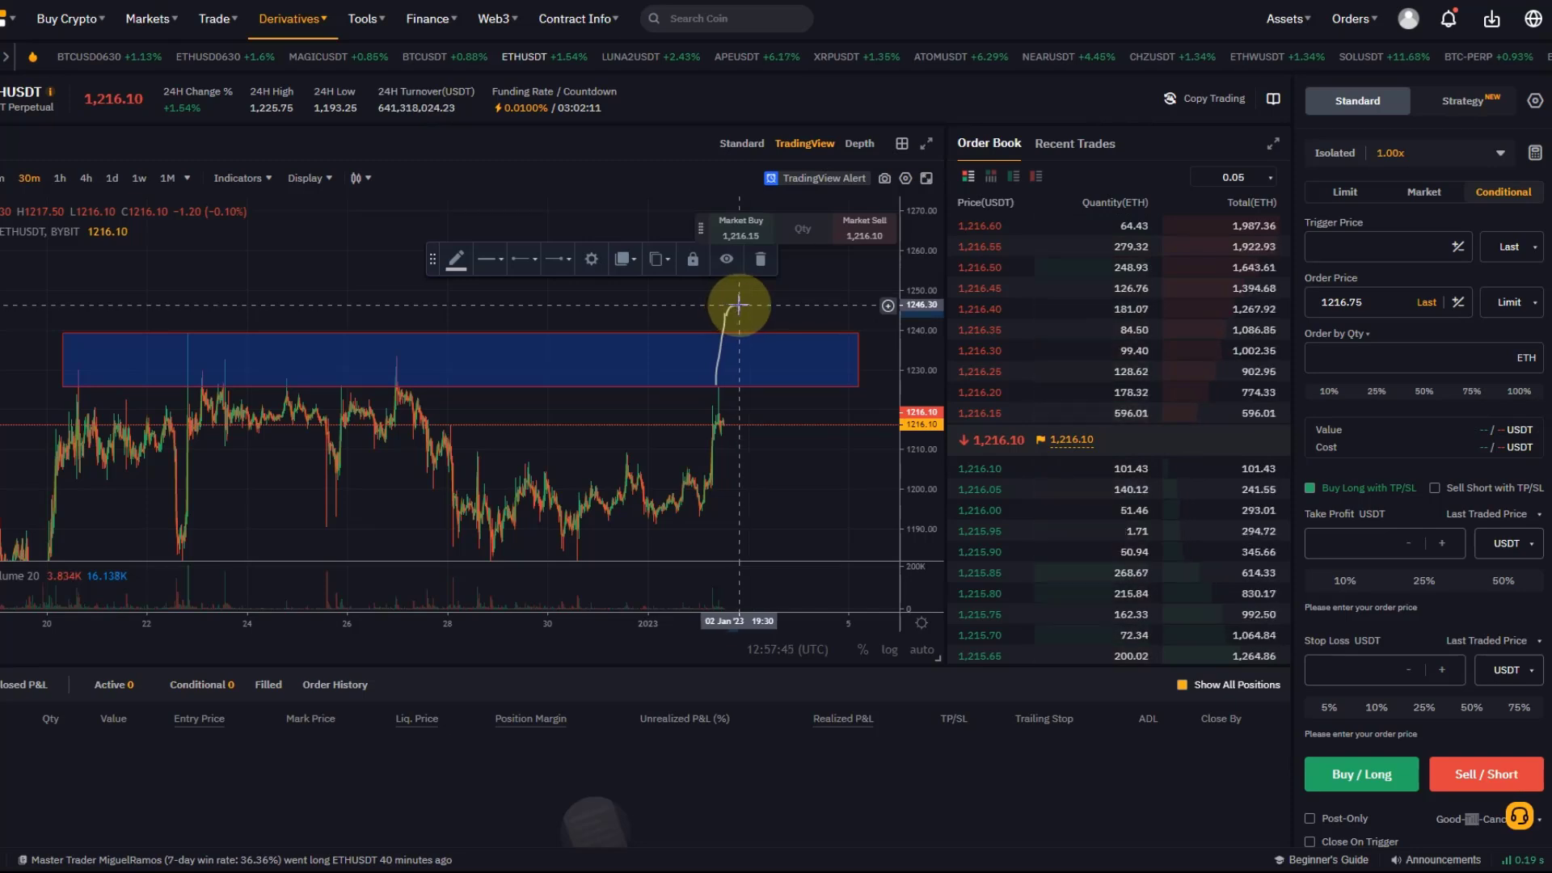
{"action": "left_click_drag", "start_coordinate": [738, 305], "coordinate": [745, 320]}
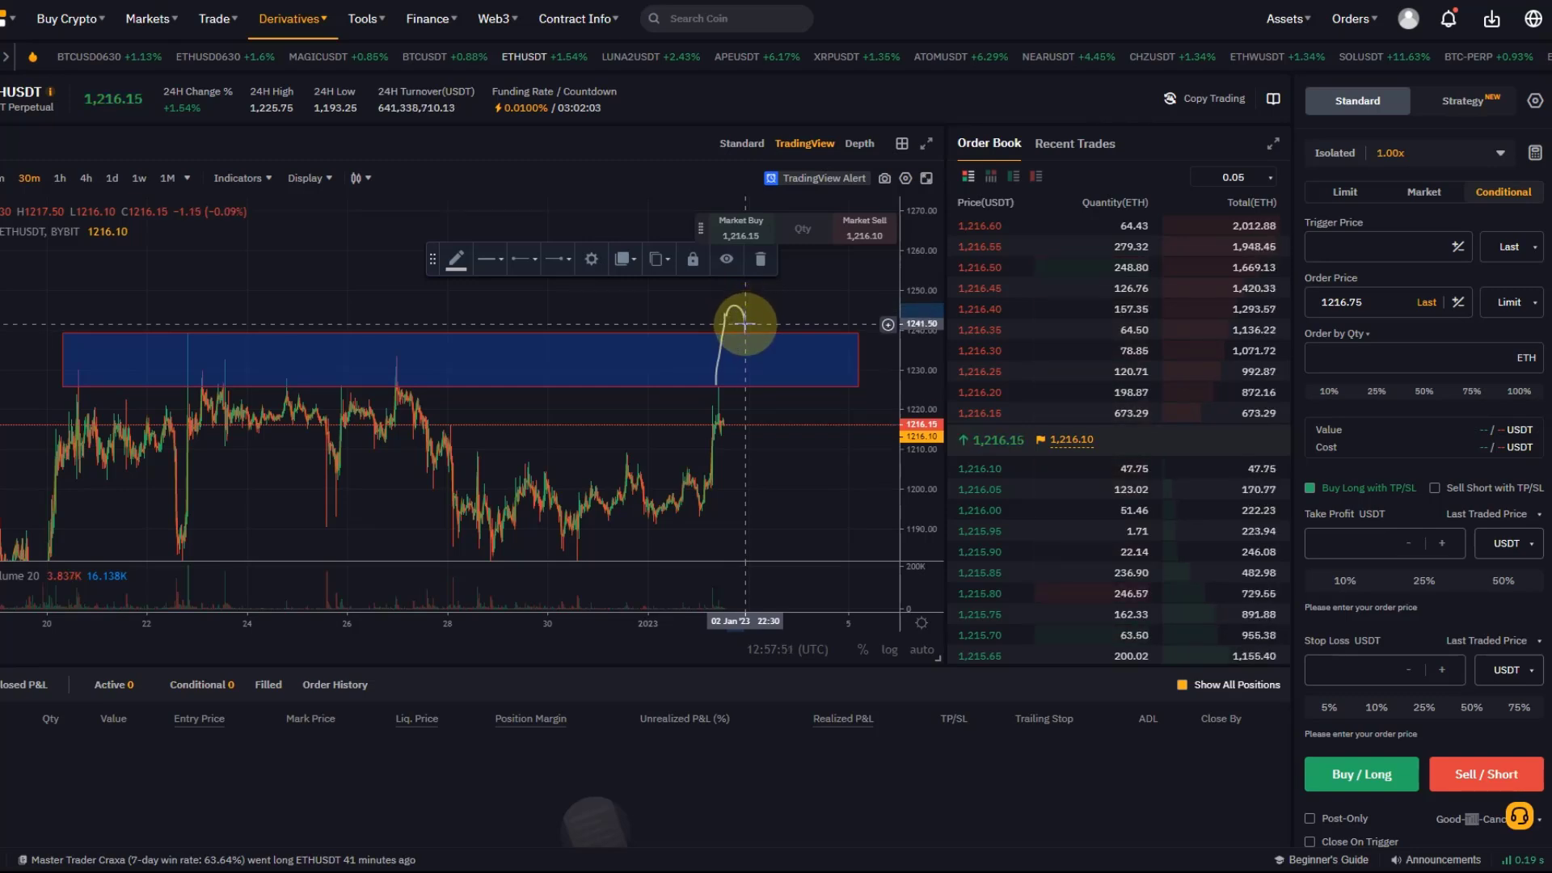
{"action": "left_click", "coordinate": [734, 332]}
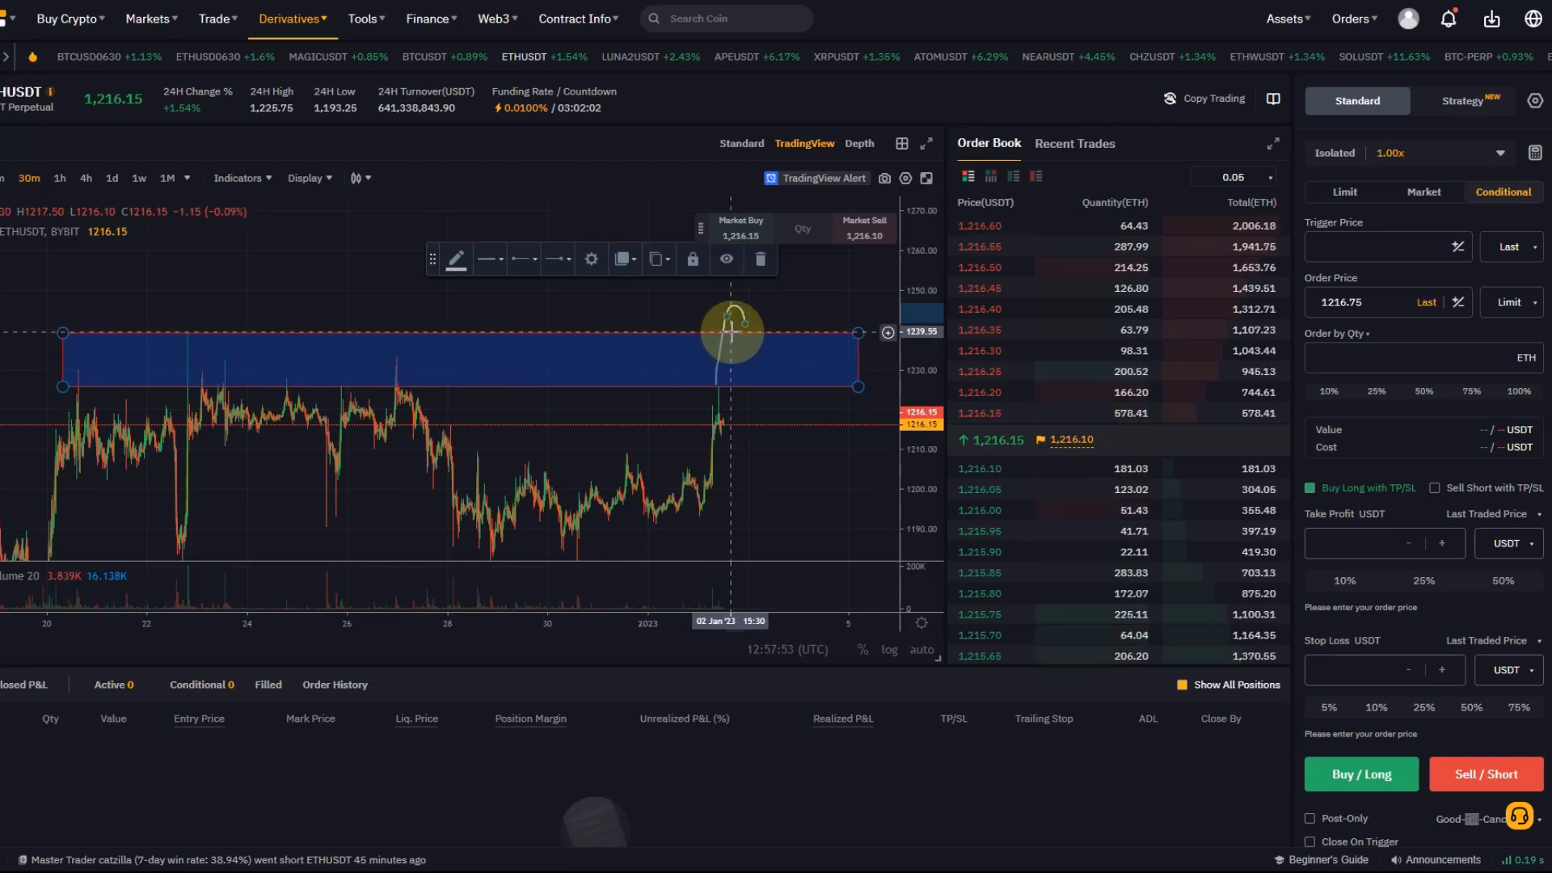
{"action": "left_click", "coordinate": [744, 327]}
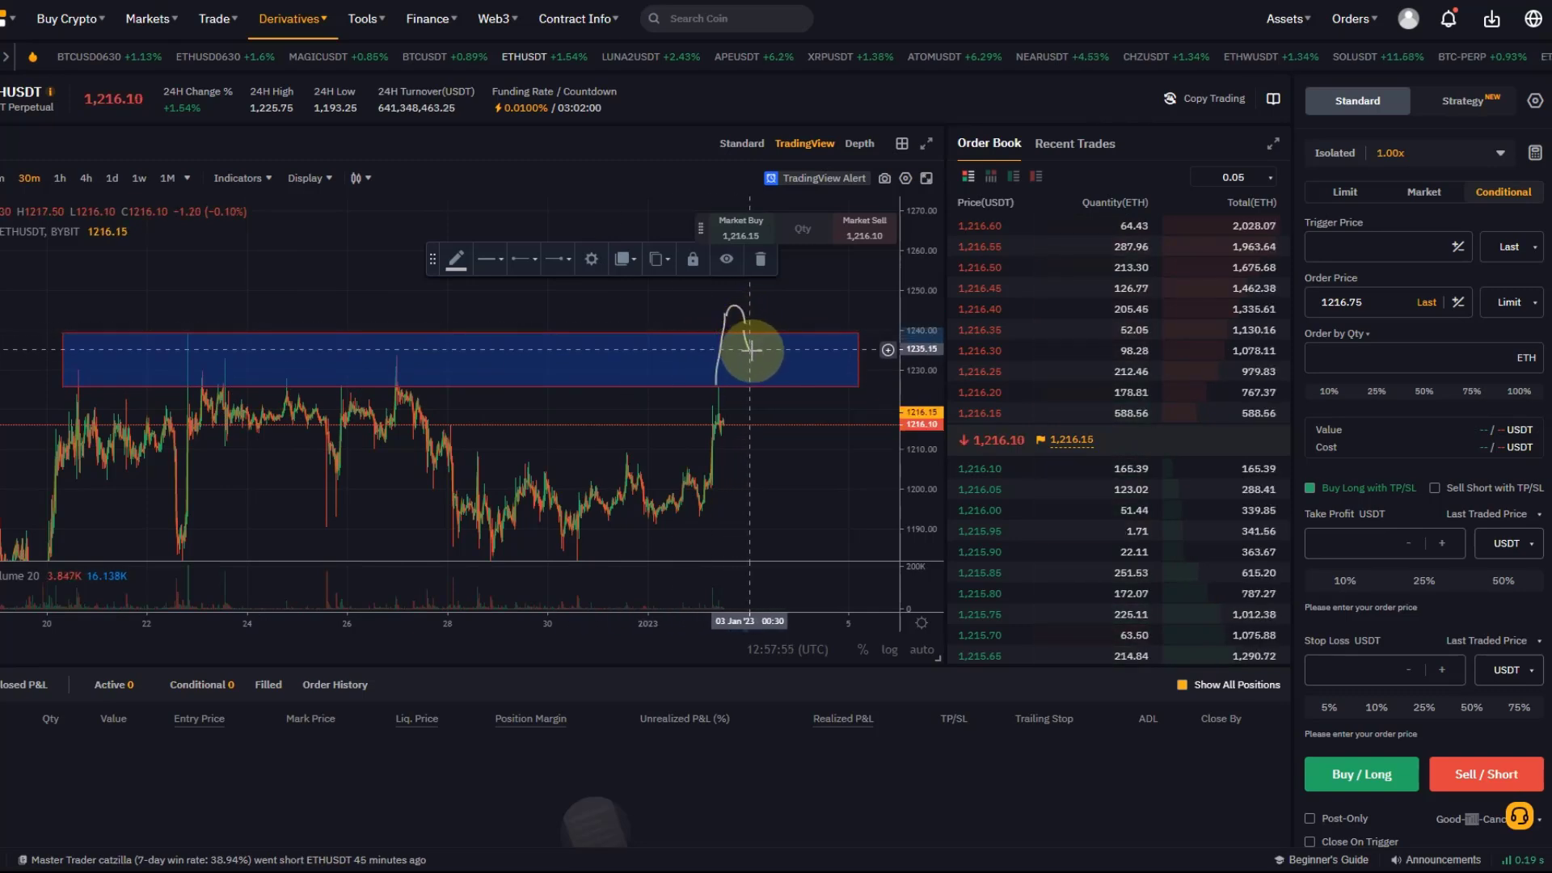
{"action": "left_click_drag", "start_coordinate": [781, 369], "coordinate": [831, 262]}
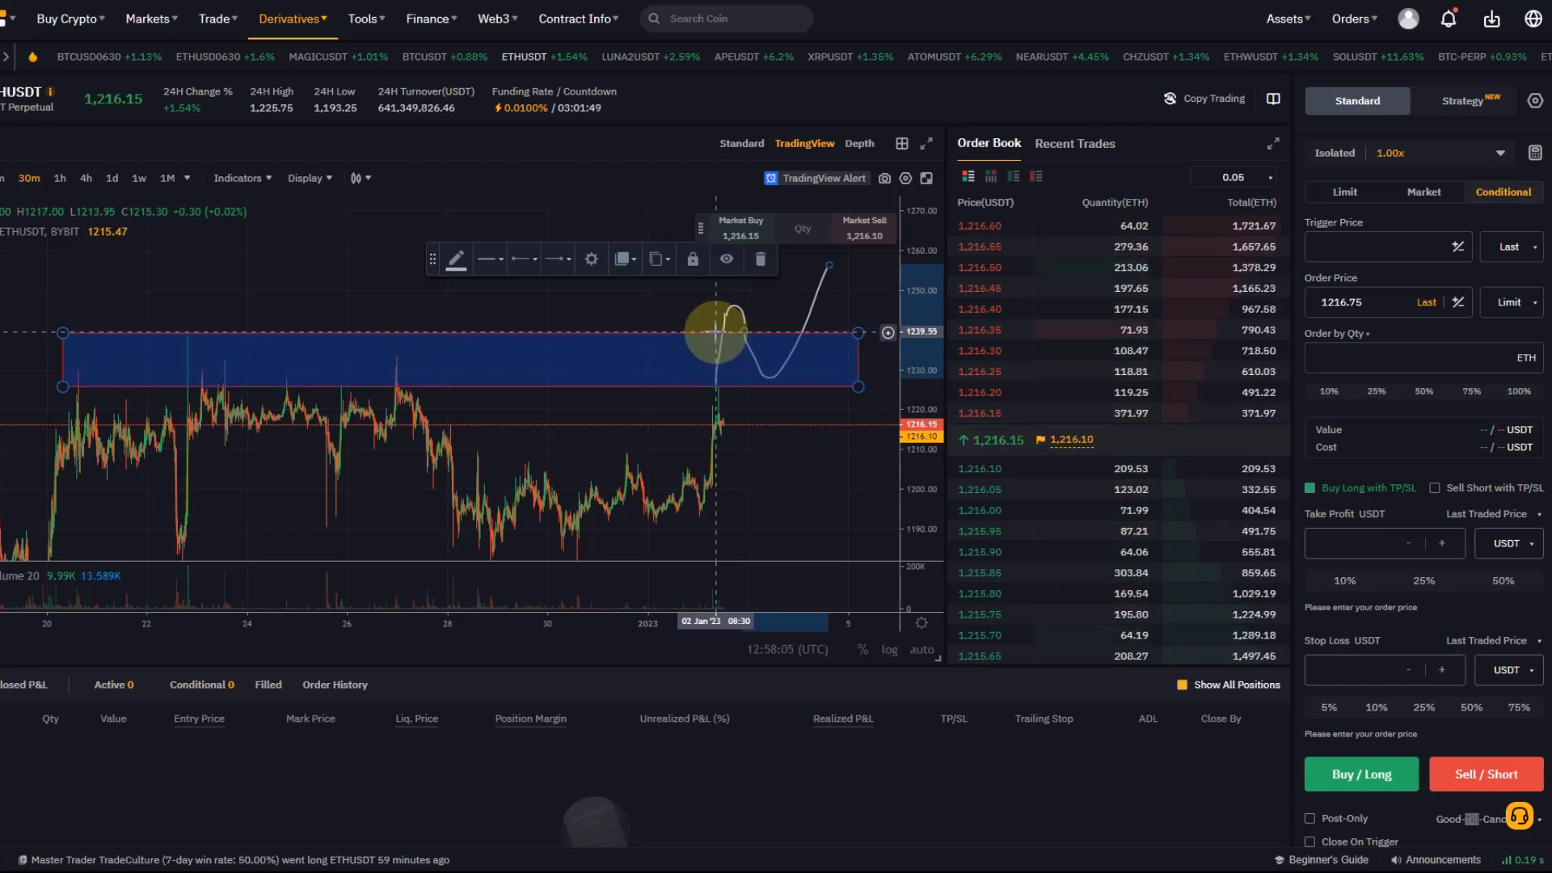
{"action": "left_click", "coordinate": [736, 306]}
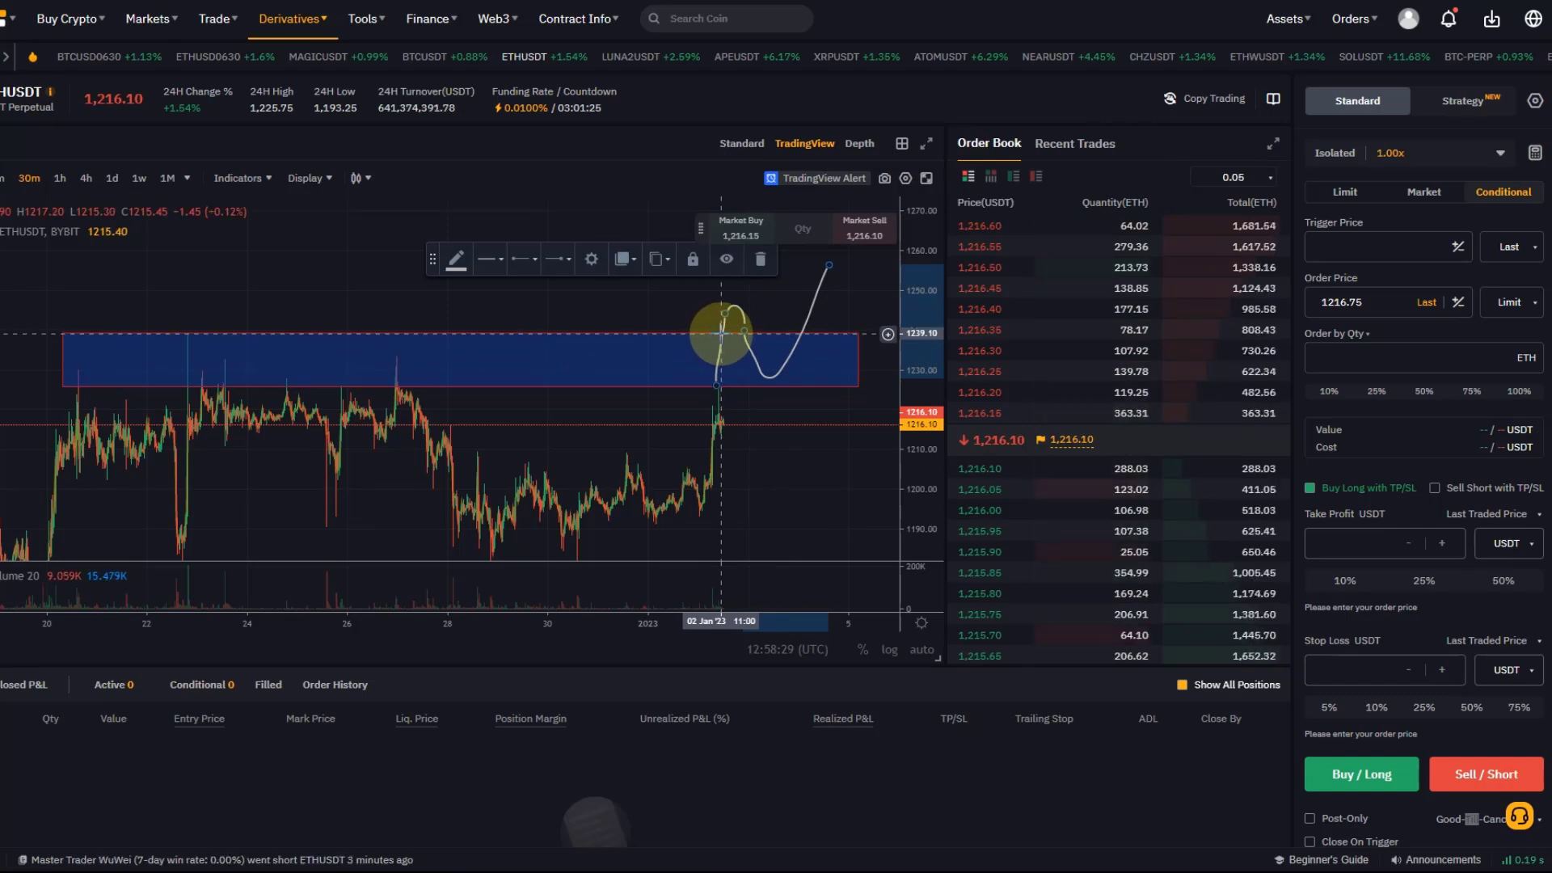
Step: Enter 1239.5 as the conditional order's trigger price
{"action": "left_click", "coordinate": [1334, 249]}
{"action": "type", "text": "1239.50"}
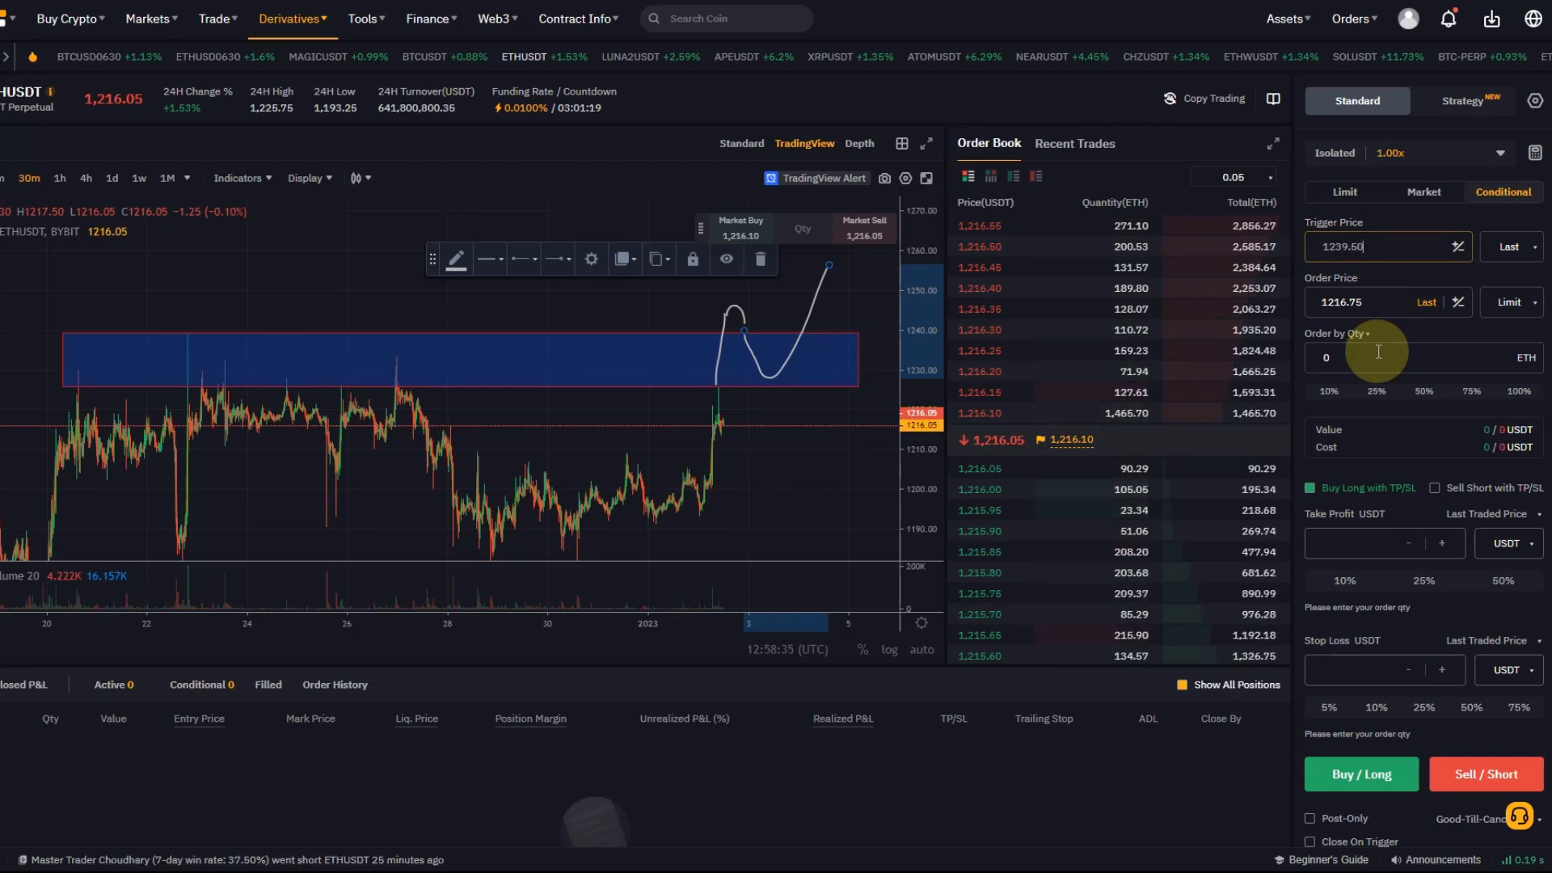
{"action": "left_click", "coordinate": [1352, 355]}
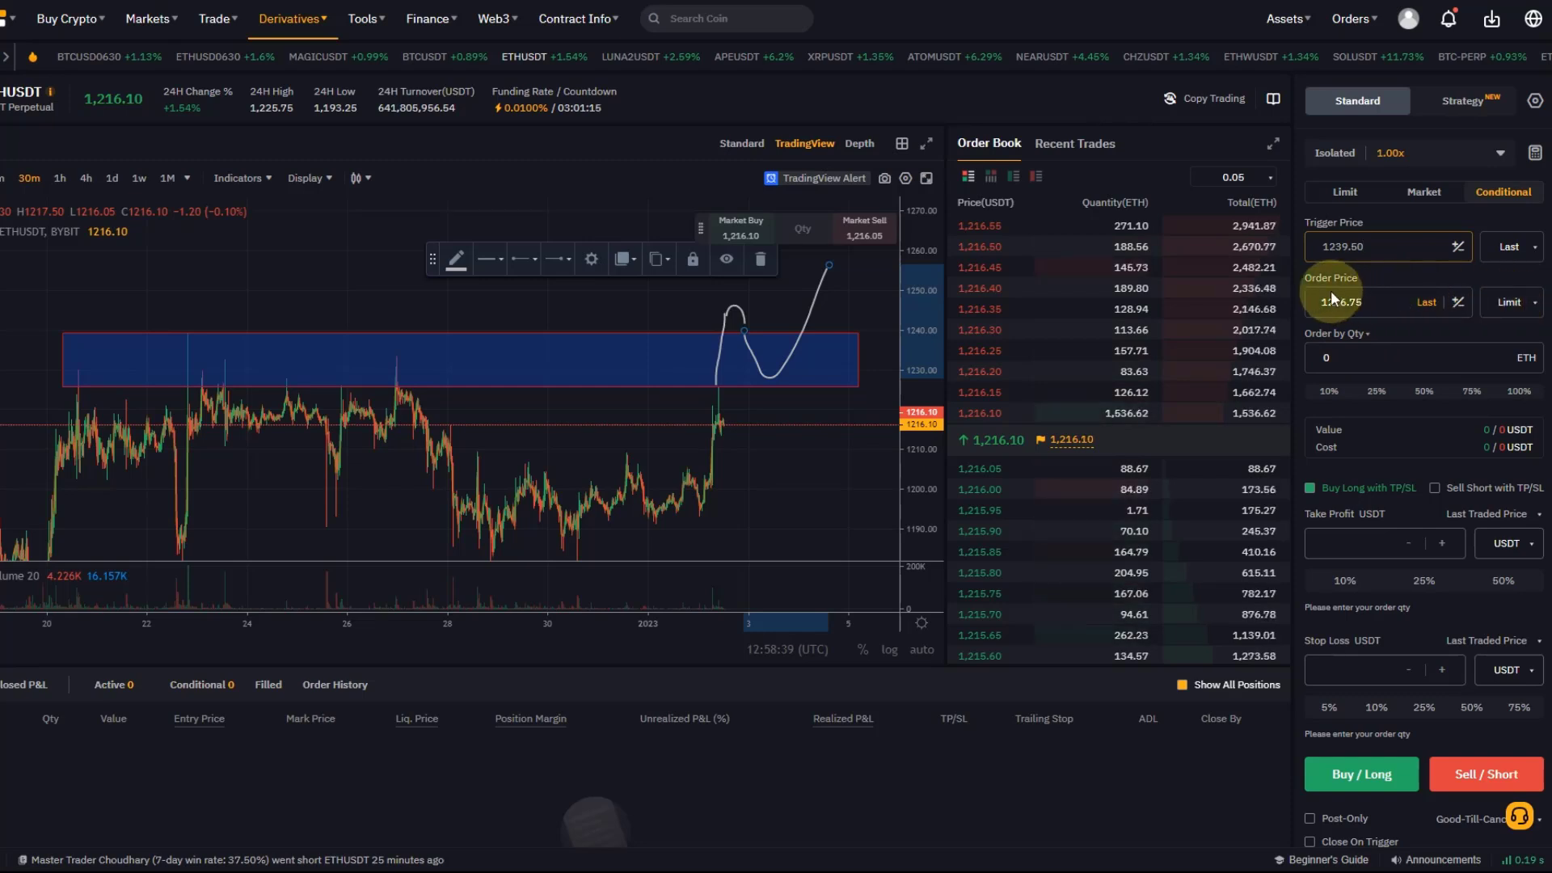
{"action": "left_click", "coordinate": [1342, 252]}
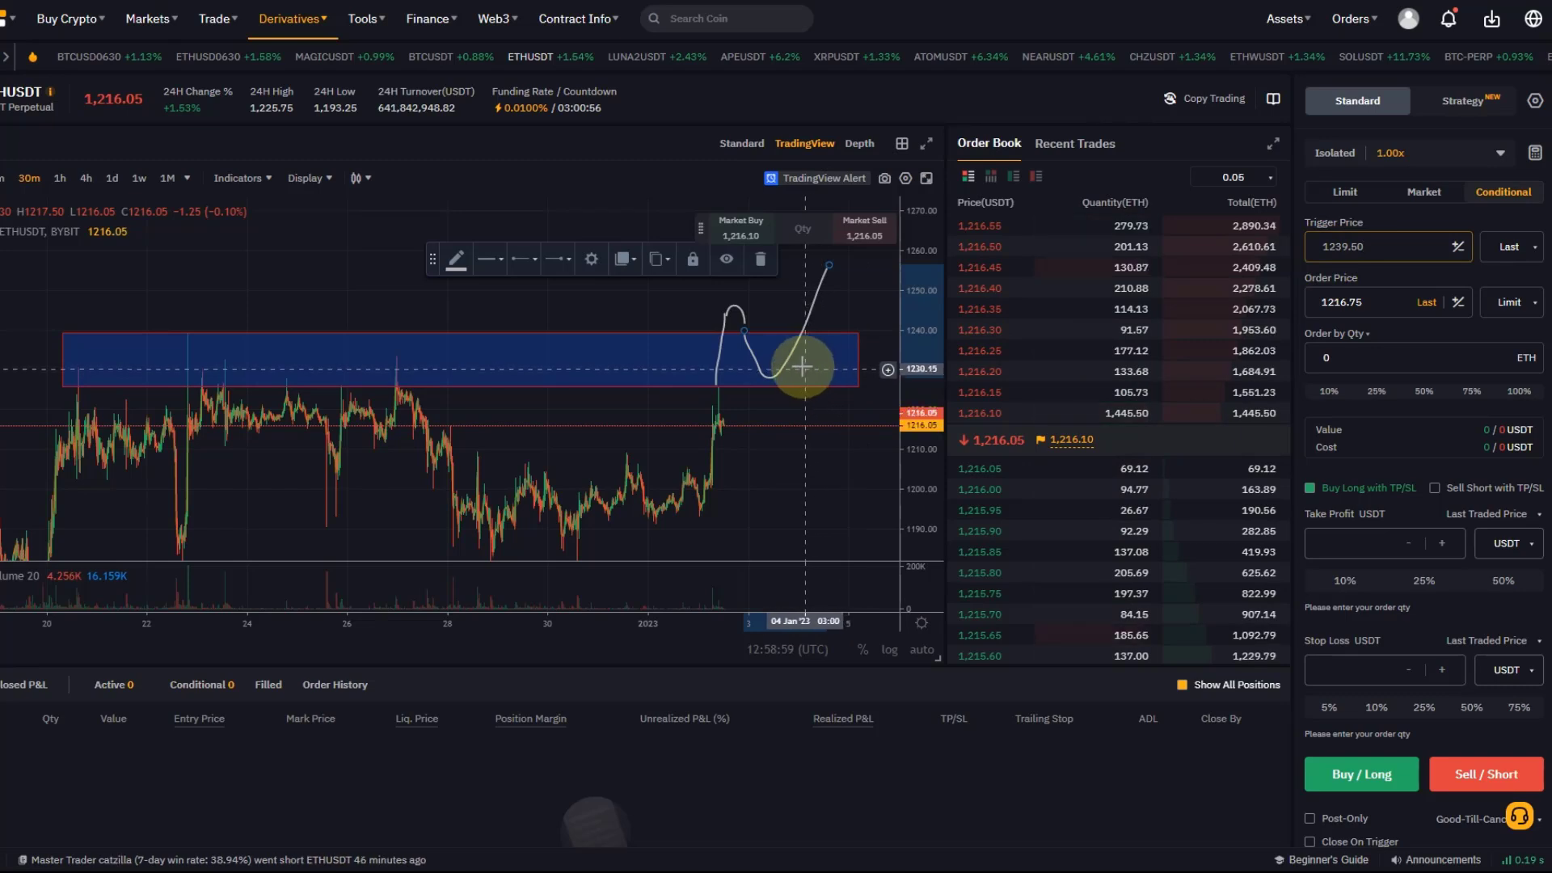
Step: Set the order price to 1230 and the quantity to 0.03 ETH using 50%
{"action": "double_click", "coordinate": [1397, 299]}
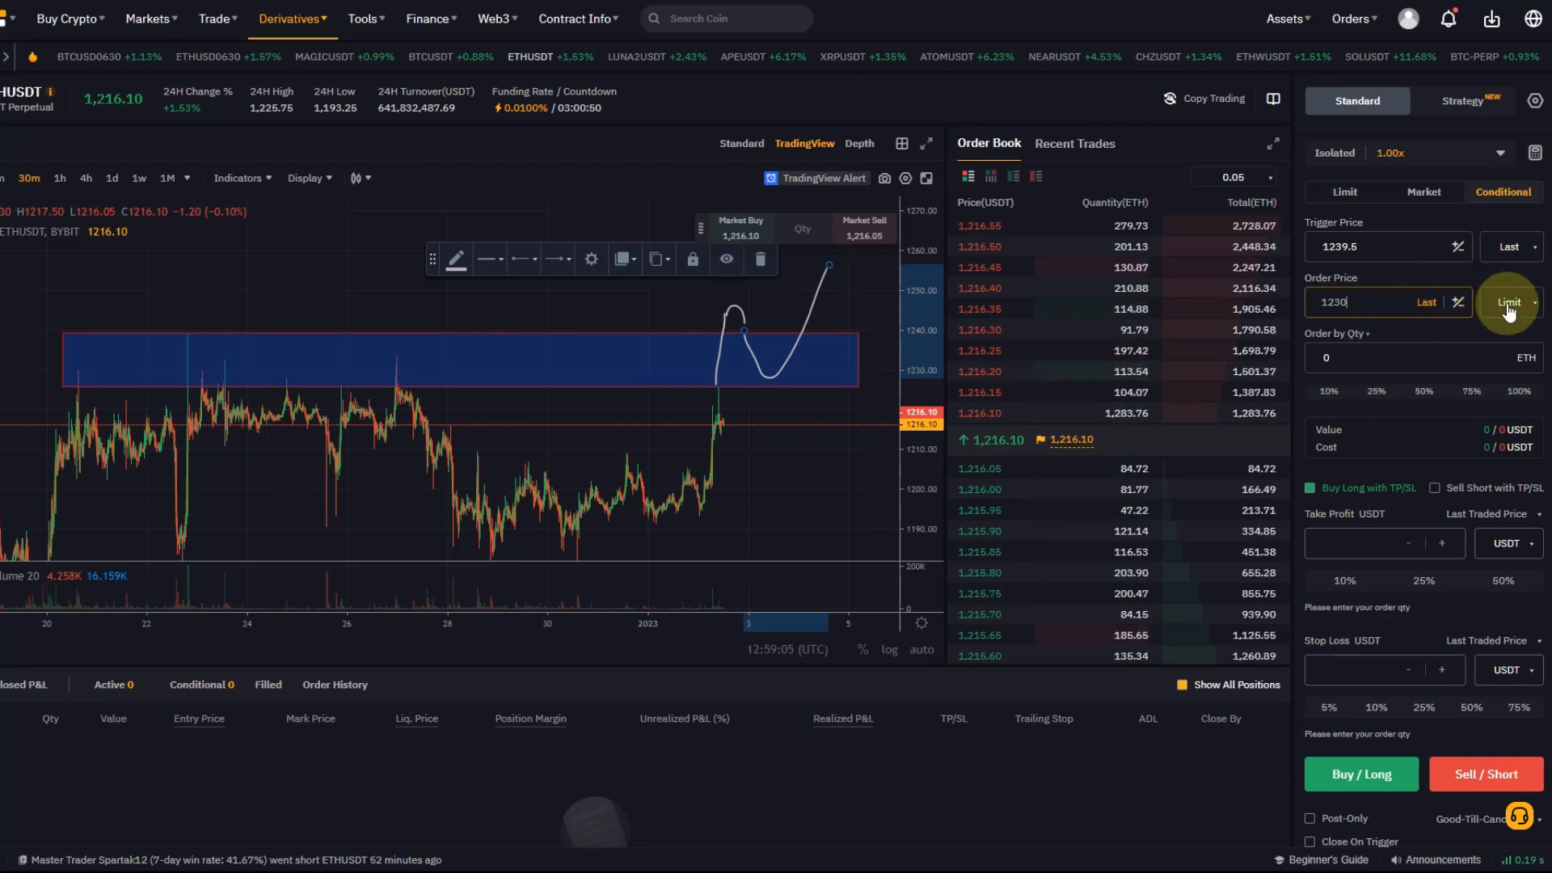
{"action": "double_click", "coordinate": [1326, 357]}
{"action": "left_click", "coordinate": [1425, 391]}
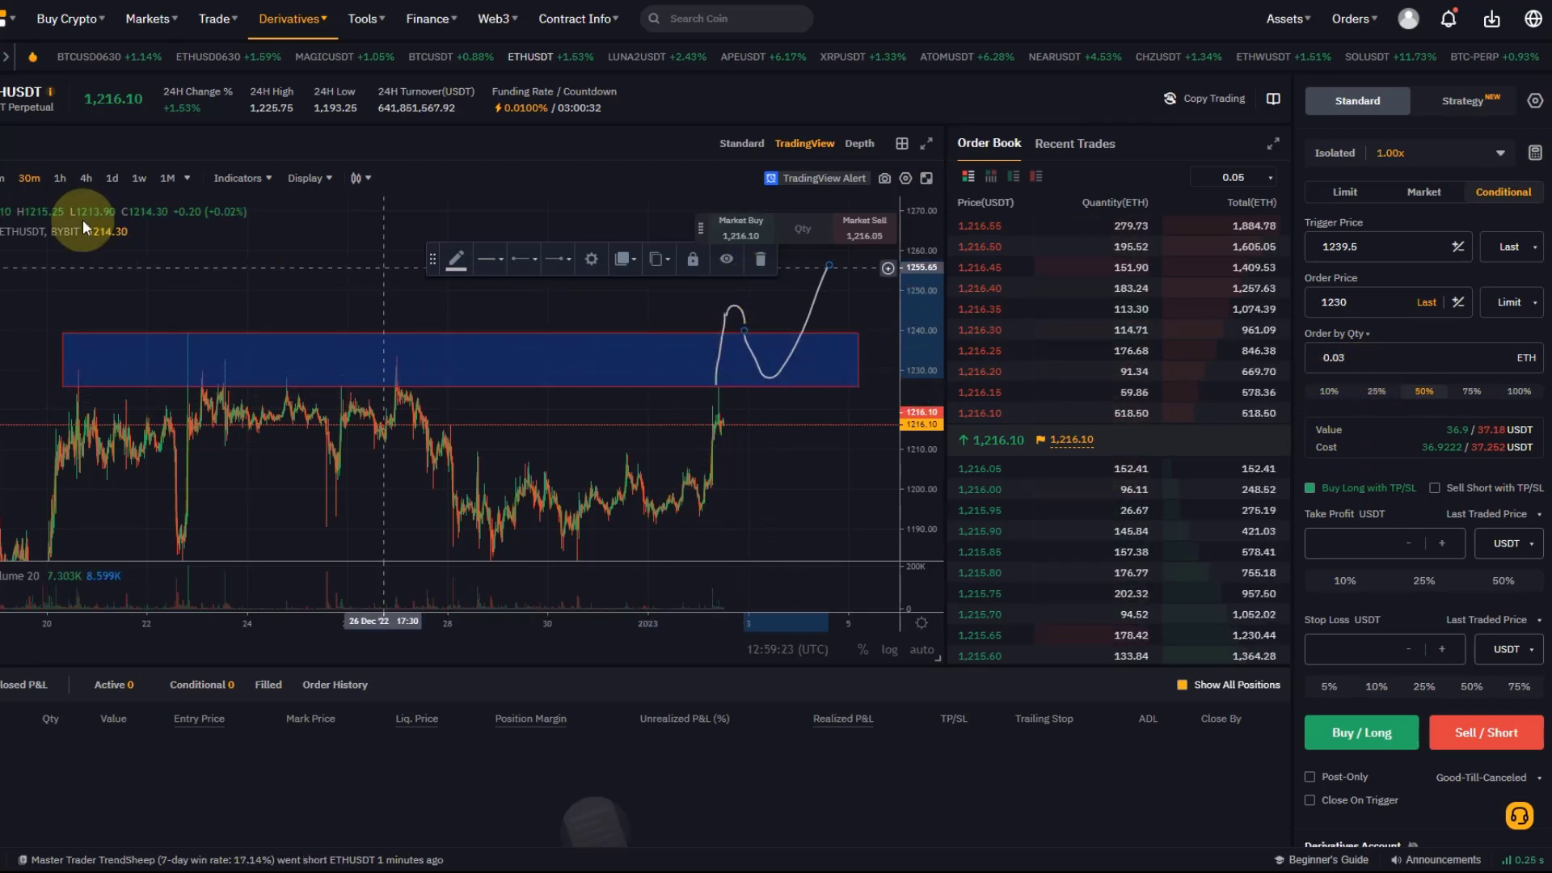
Step: Draw a white freehand path falling from the top of the box toward 1185
{"action": "left_click", "coordinate": [456, 260]}
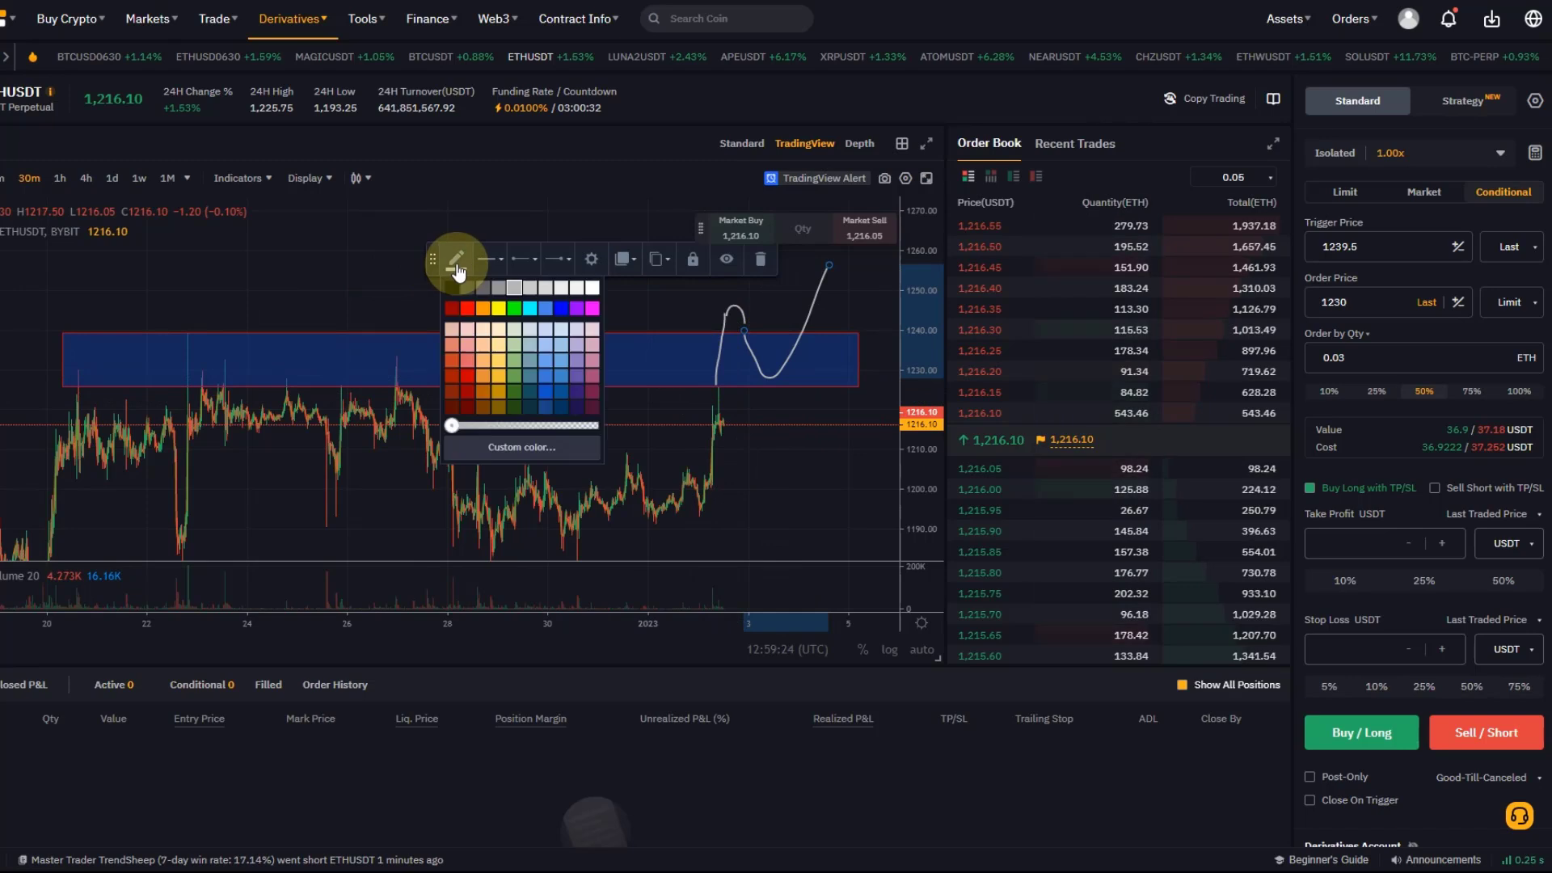
{"action": "left_click", "coordinate": [467, 308]}
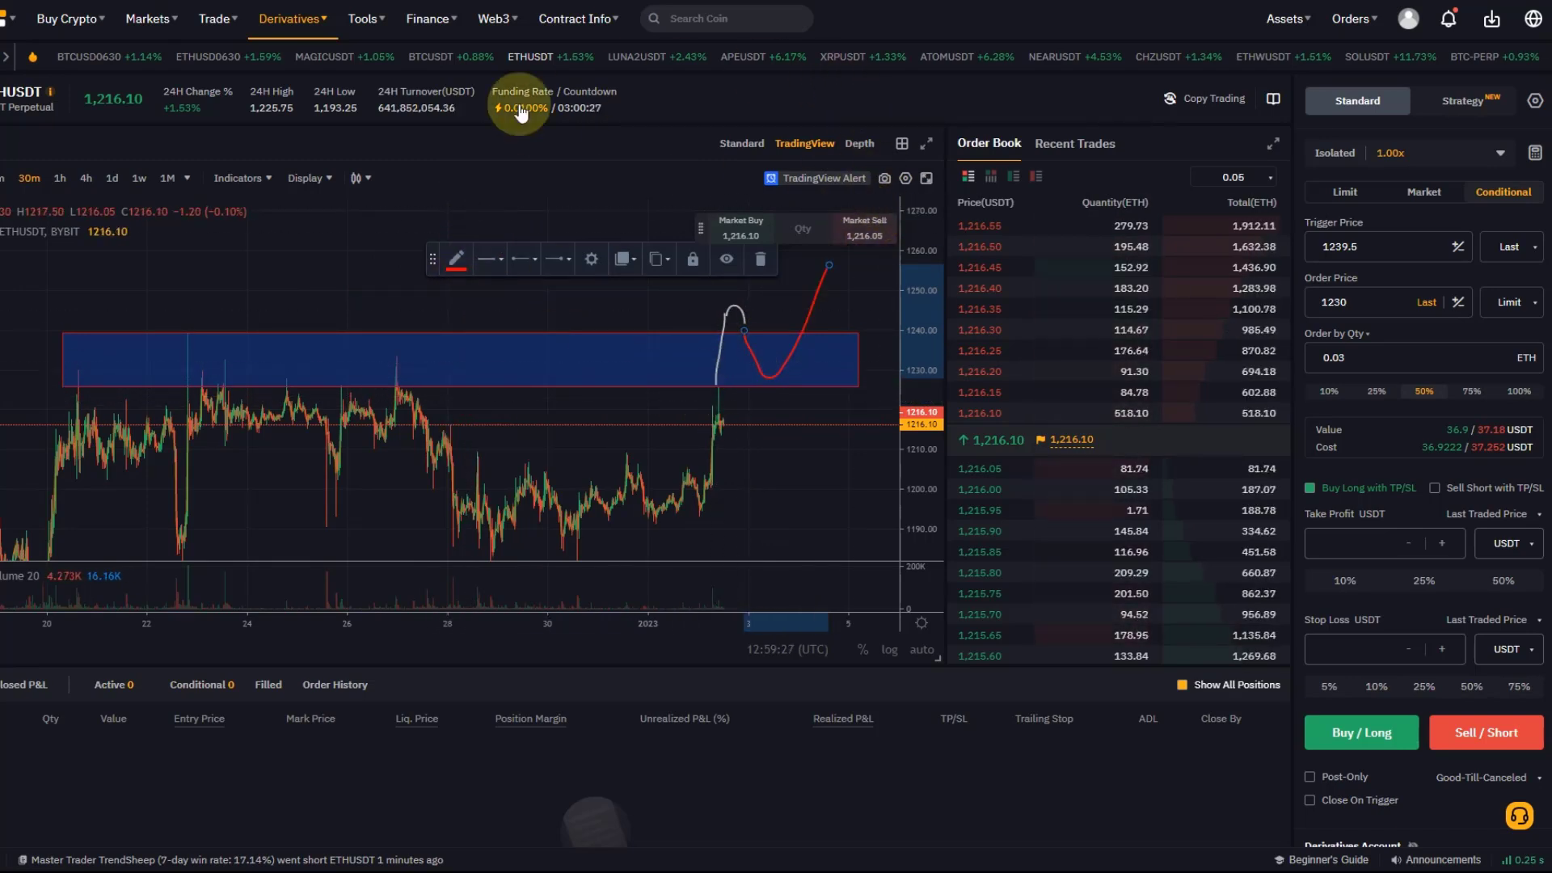
{"action": "left_click", "coordinate": [456, 260]}
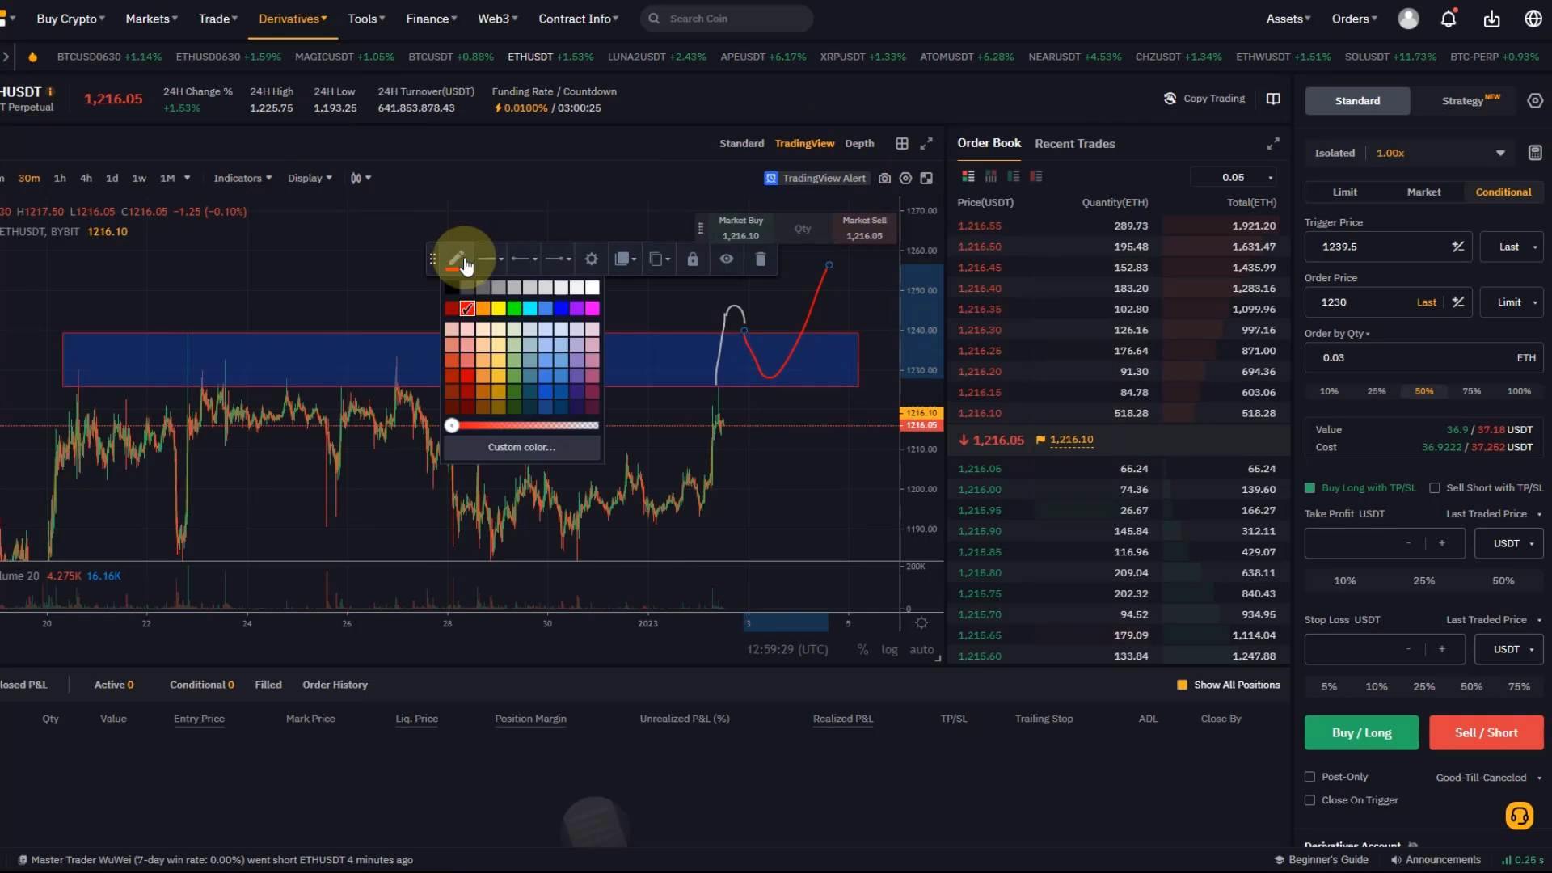
{"action": "left_click", "coordinate": [558, 304]}
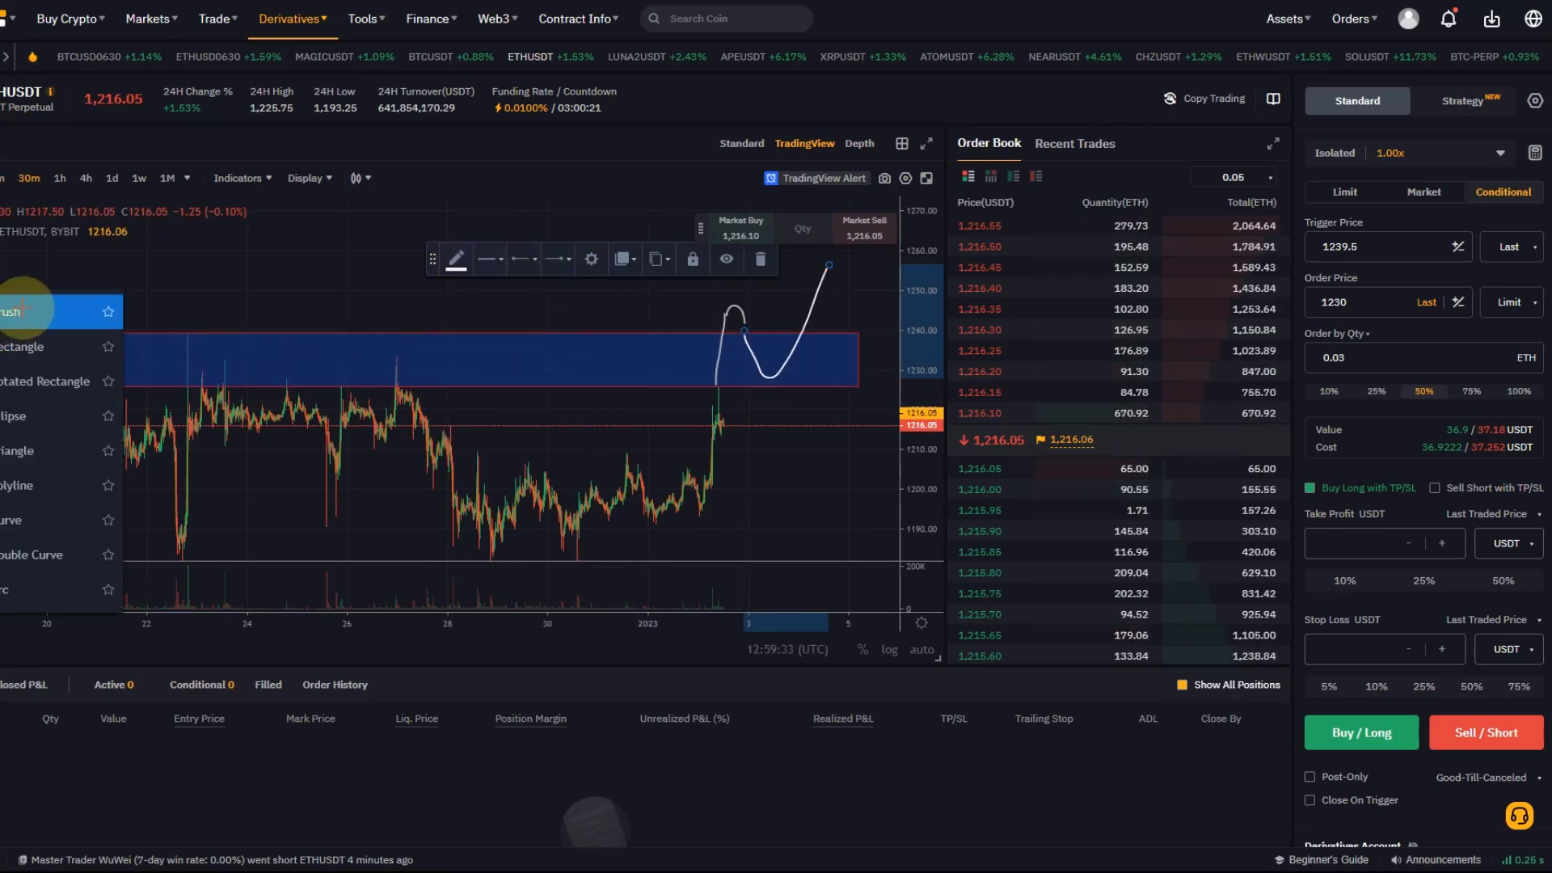
{"action": "left_click", "coordinate": [25, 307]}
{"action": "mouse_move", "coordinate": [702, 379]}
{"action": "left_mouse_down"}
{"action": "mouse_move", "coordinate": [718, 314]}
{"action": "mouse_move", "coordinate": [740, 304]}
{"action": "mouse_move", "coordinate": [857, 566]}
{"action": "left_mouse_up"}
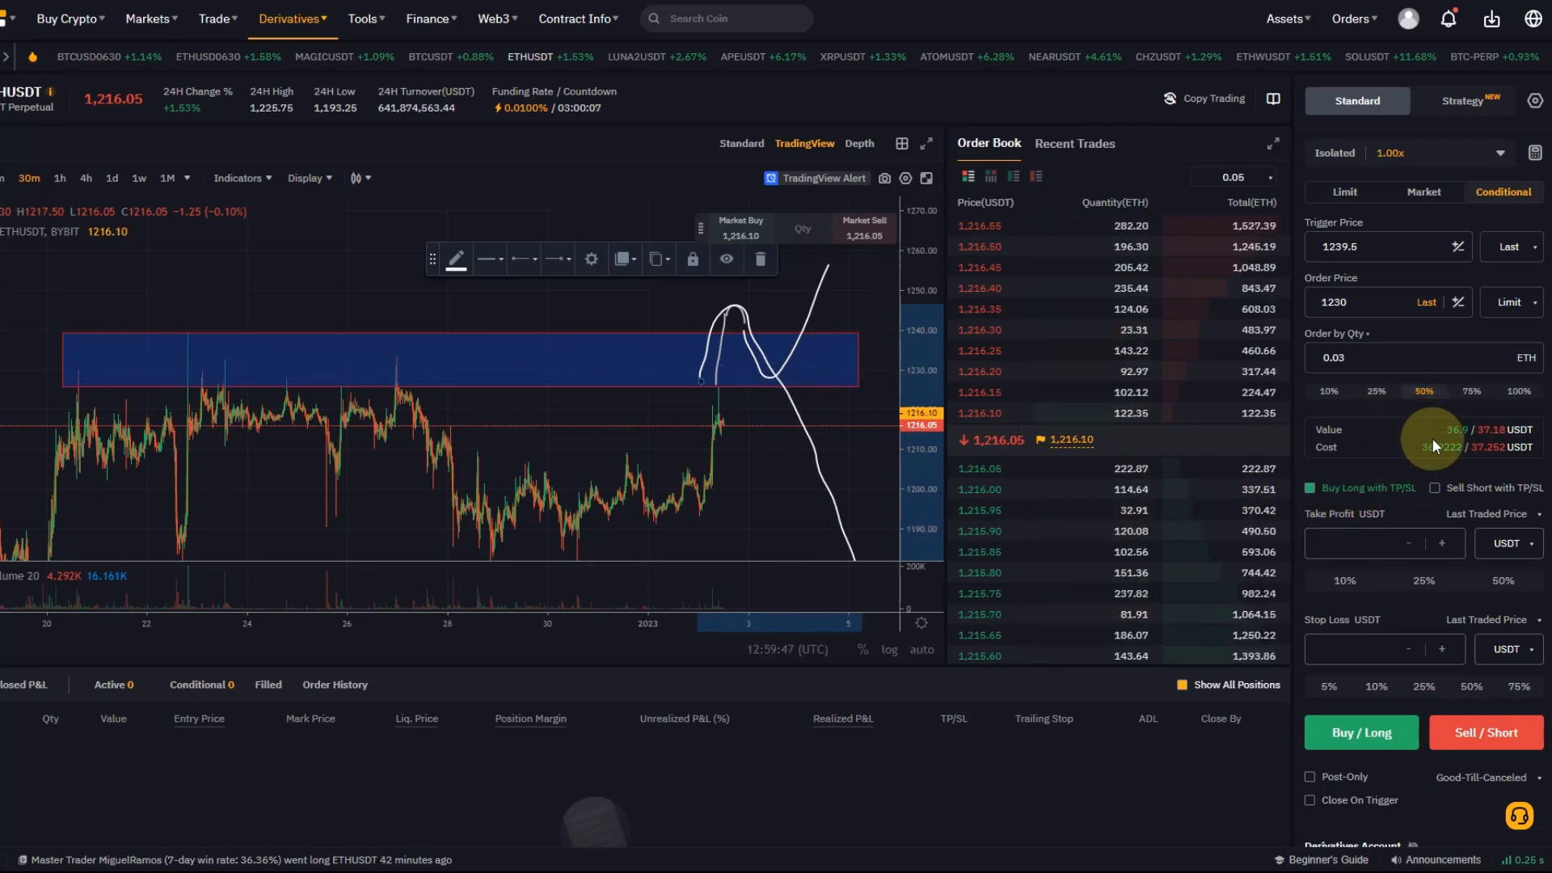
Step: Enter a 1220 stop loss and a 1270 take profit
{"action": "left_click", "coordinate": [1362, 647]}
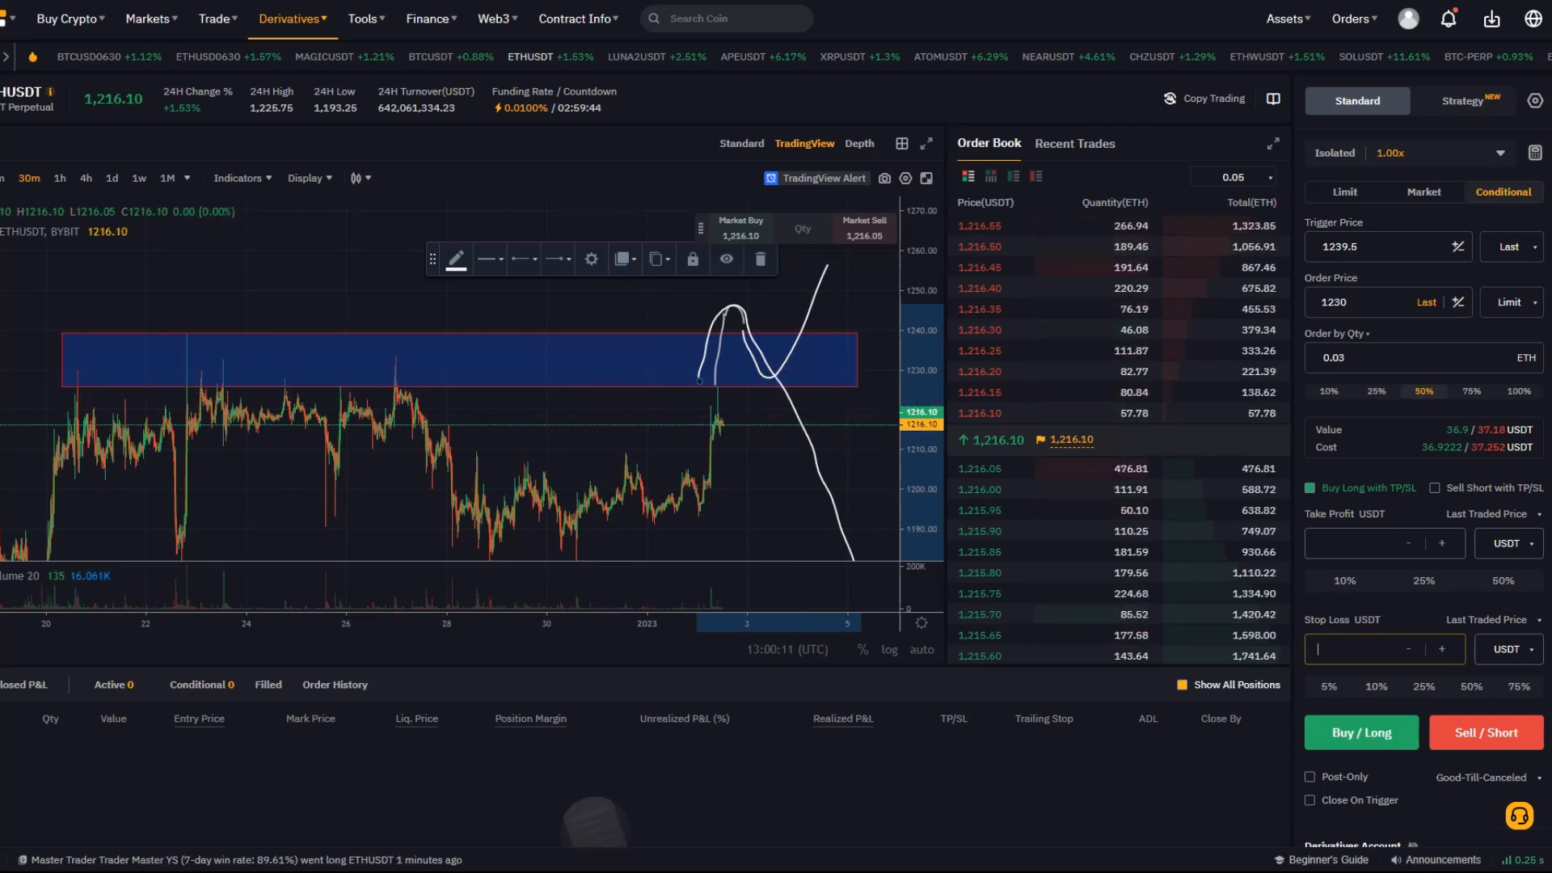
{"action": "type", "text": "1220"}
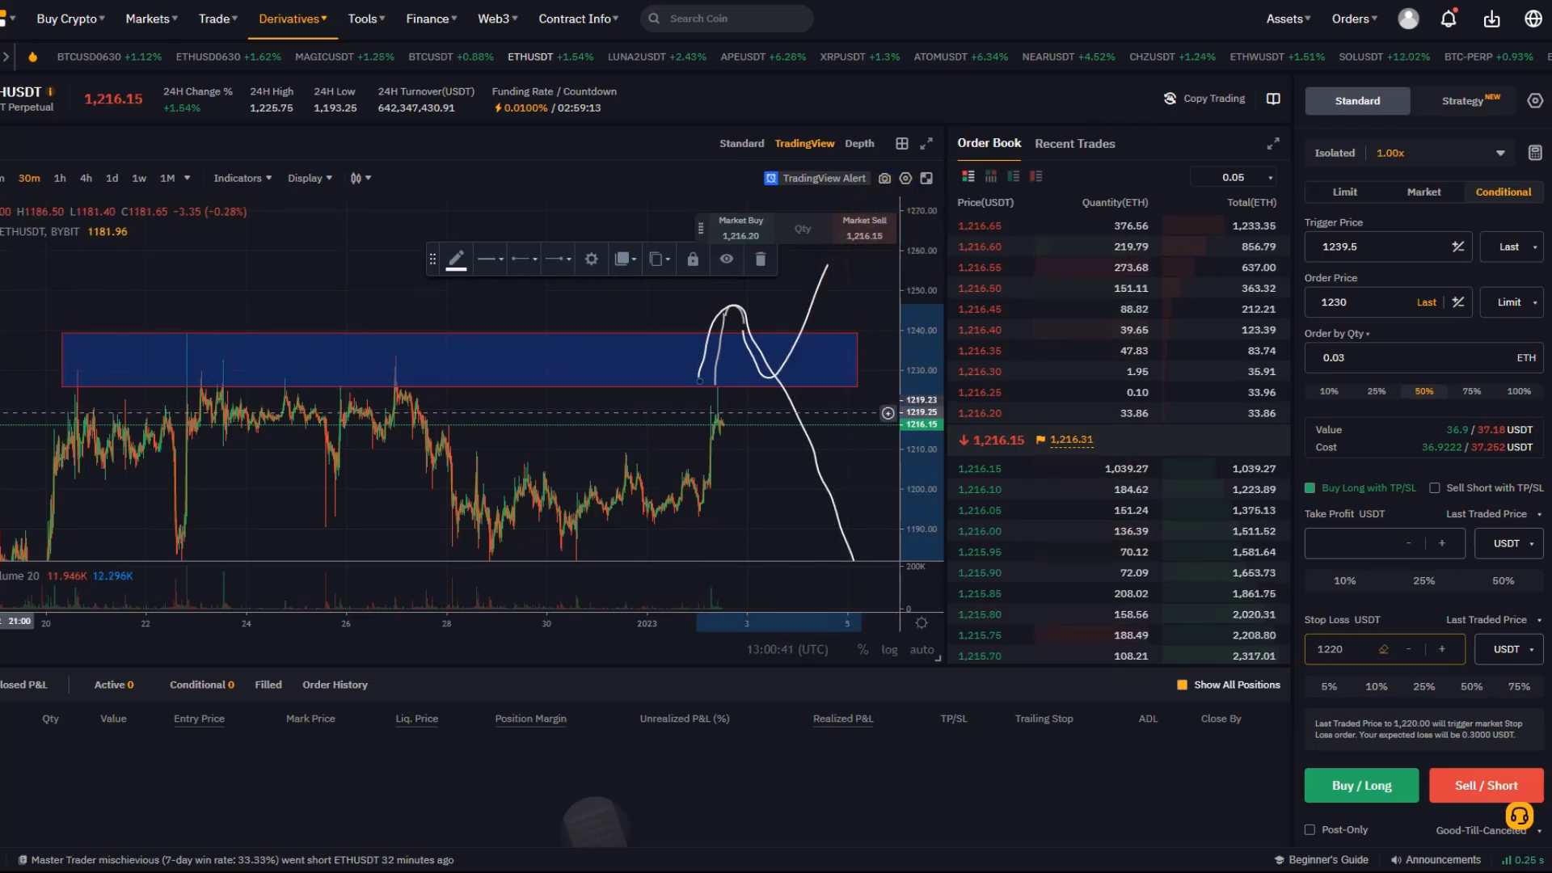
{"action": "left_click", "coordinate": [1354, 547]}
{"action": "type", "text": "12"}
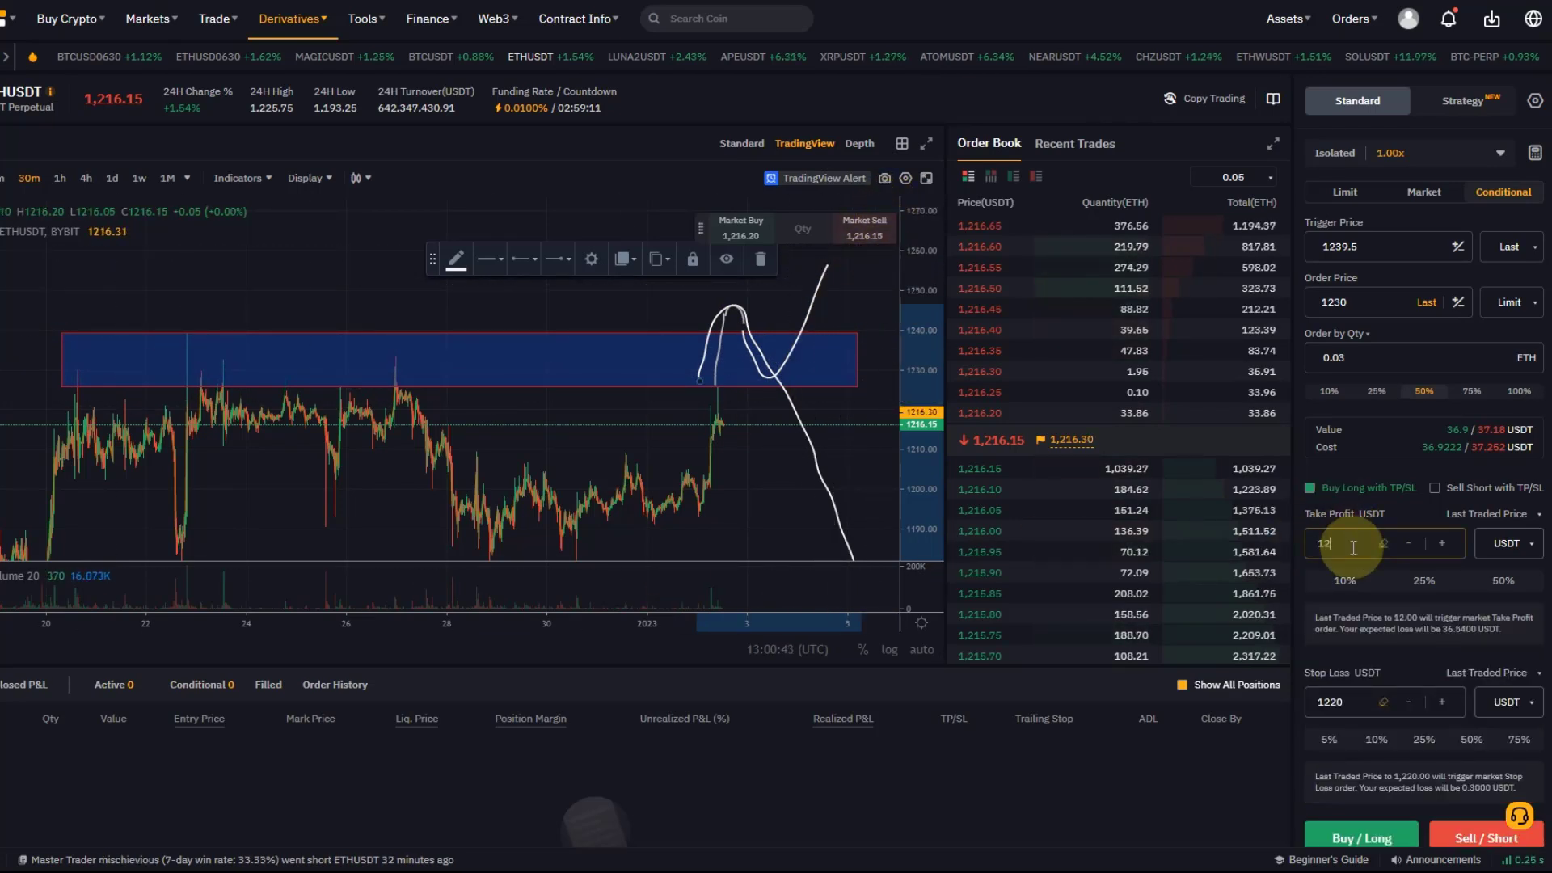
{"action": "type", "text": "70"}
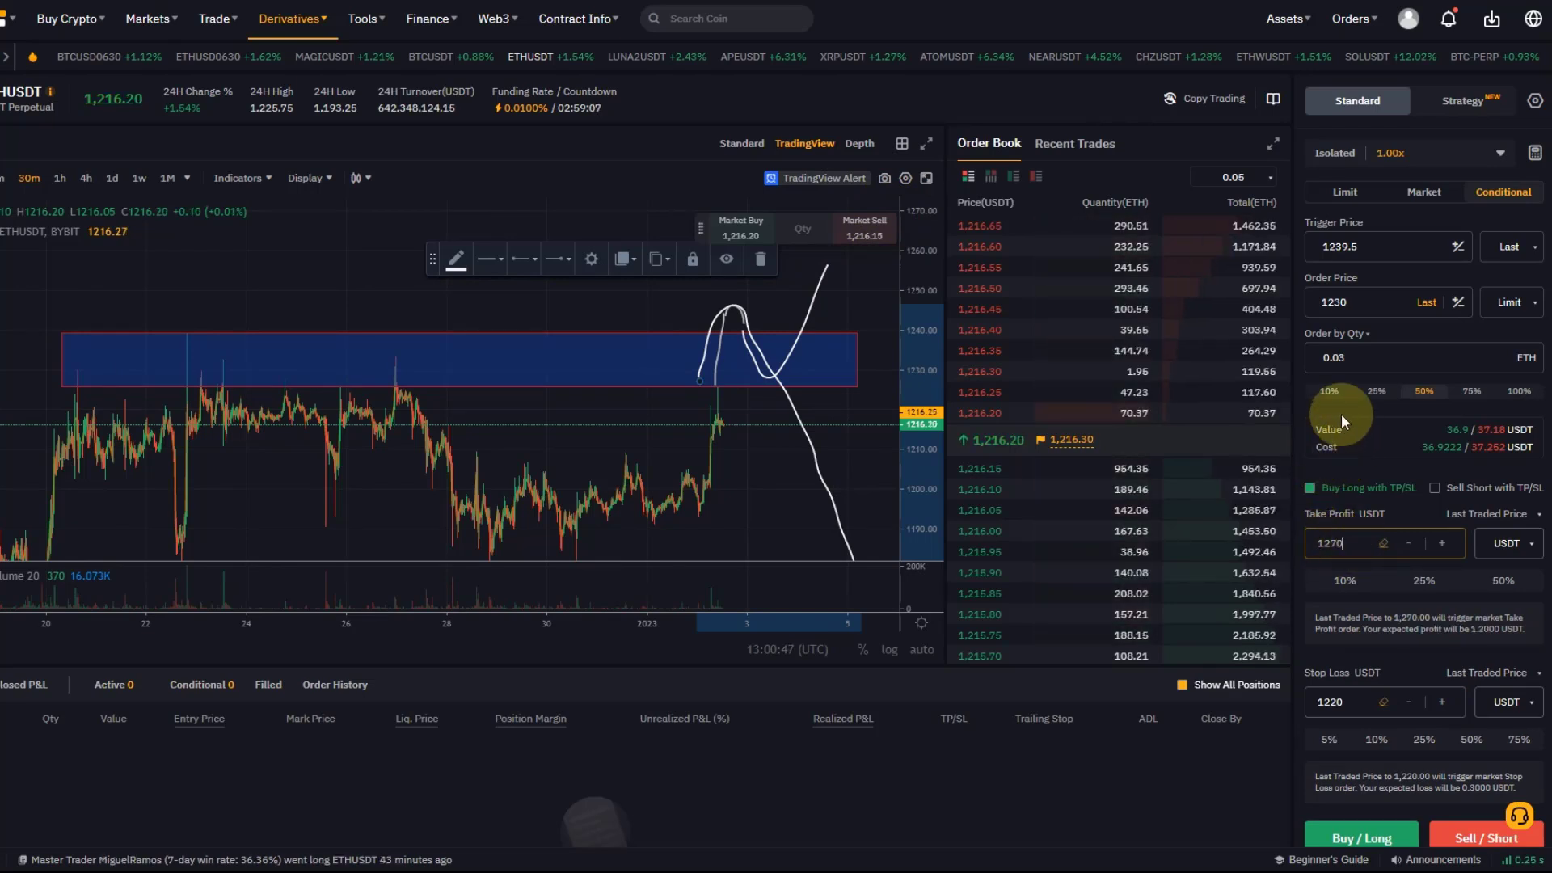
Step: Keep the size at 50% and switch the order price type from Limit to Market
{"action": "left_click", "coordinate": [1424, 387]}
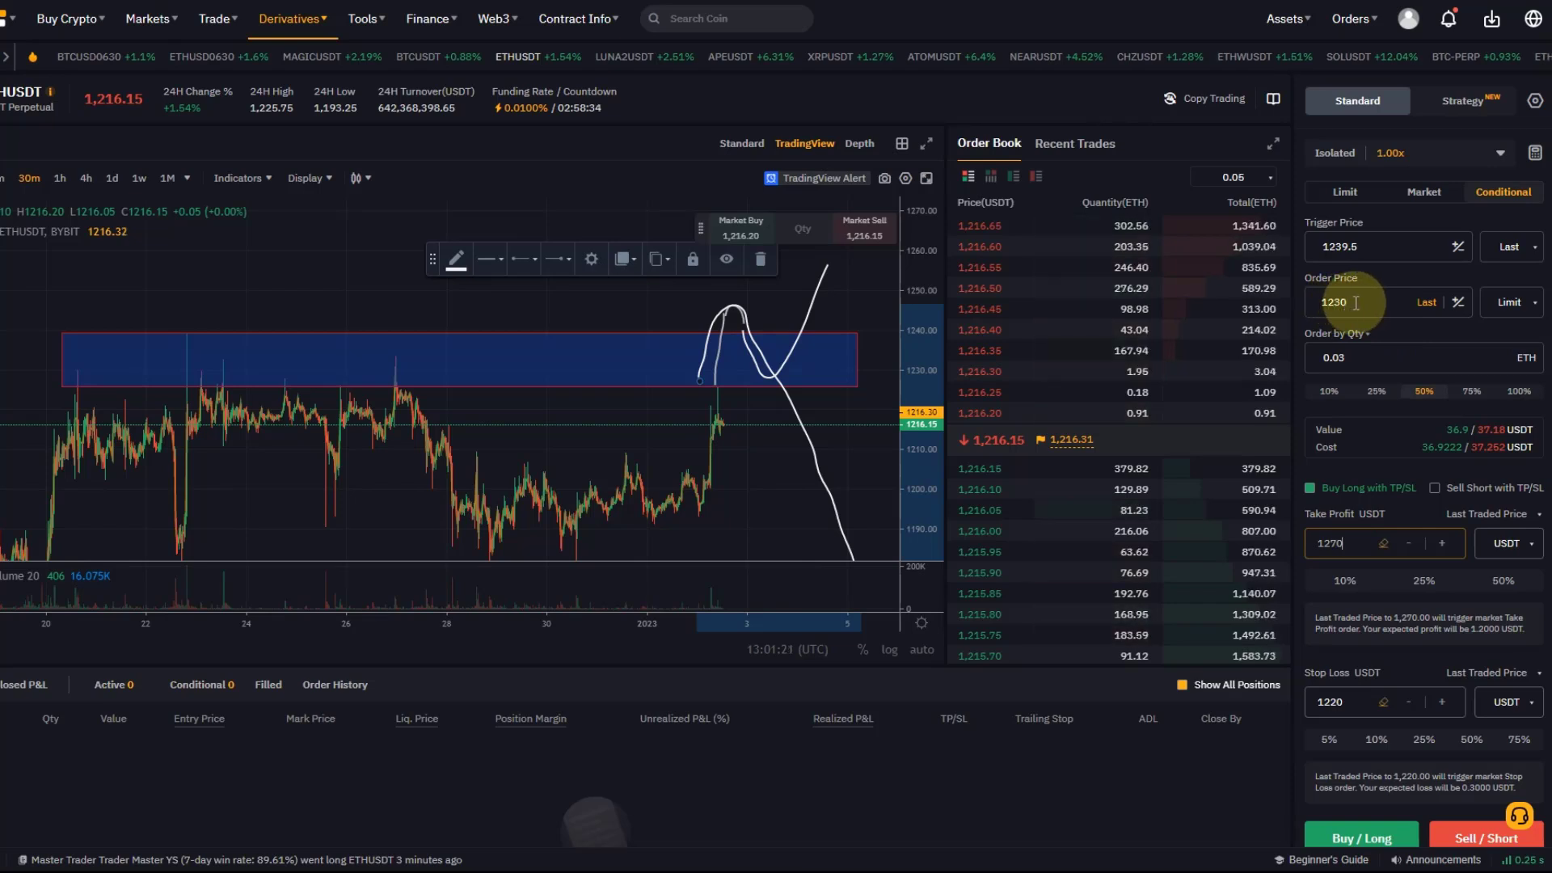
{"action": "left_click", "coordinate": [1505, 302]}
{"action": "left_click", "coordinate": [1500, 332]}
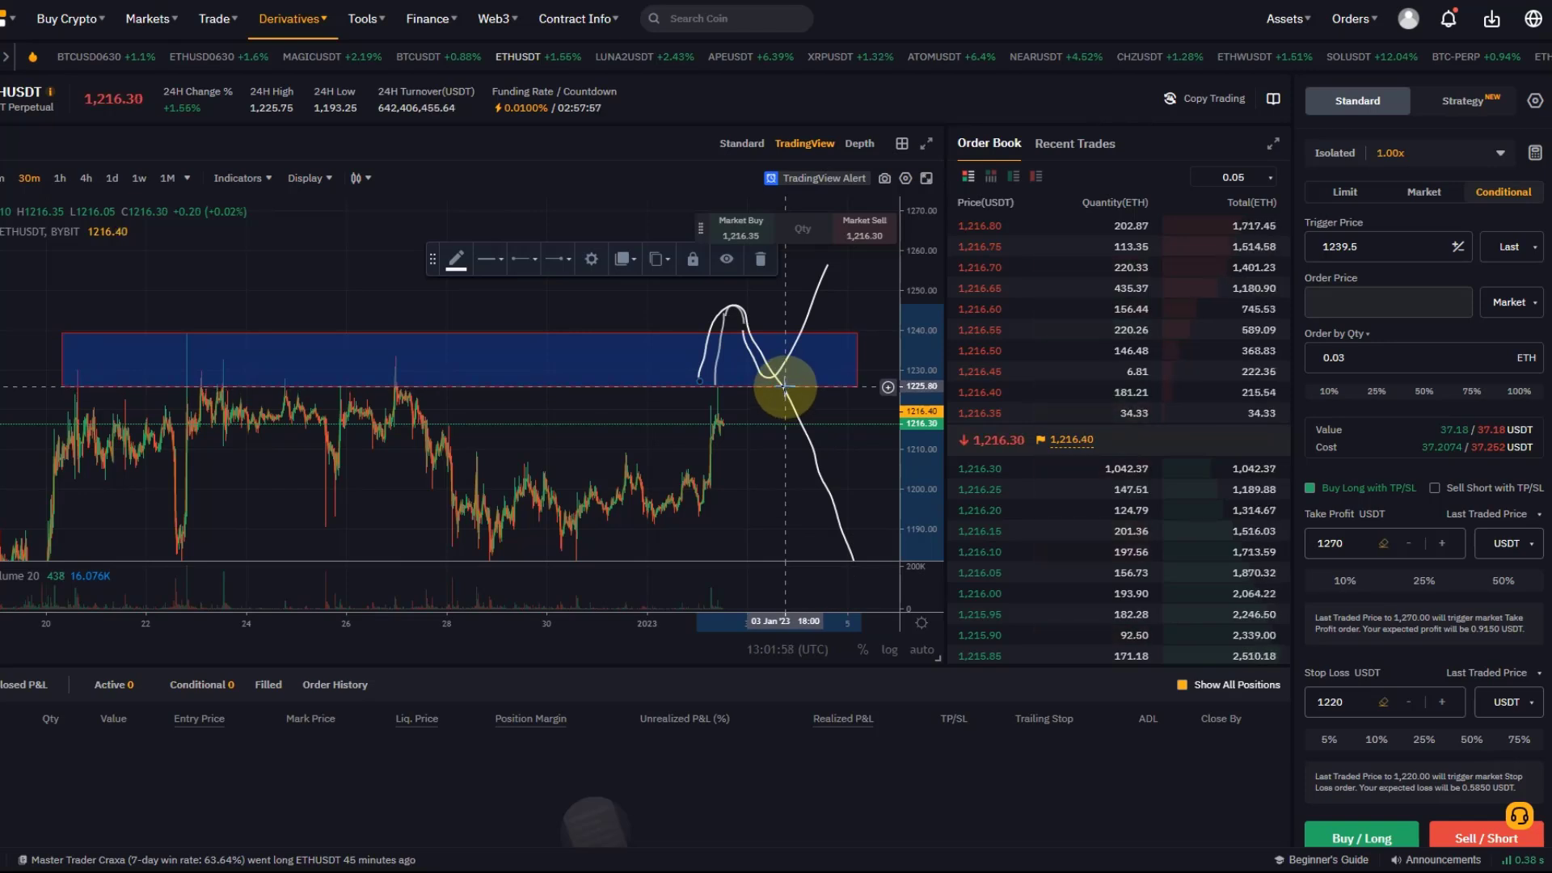
Step: Zoom the chart out to show more days of history around the blue resistance box
{"action": "scroll", "coordinate": [782, 384], "scroll_direction": "down", "scroll_amount": 4}
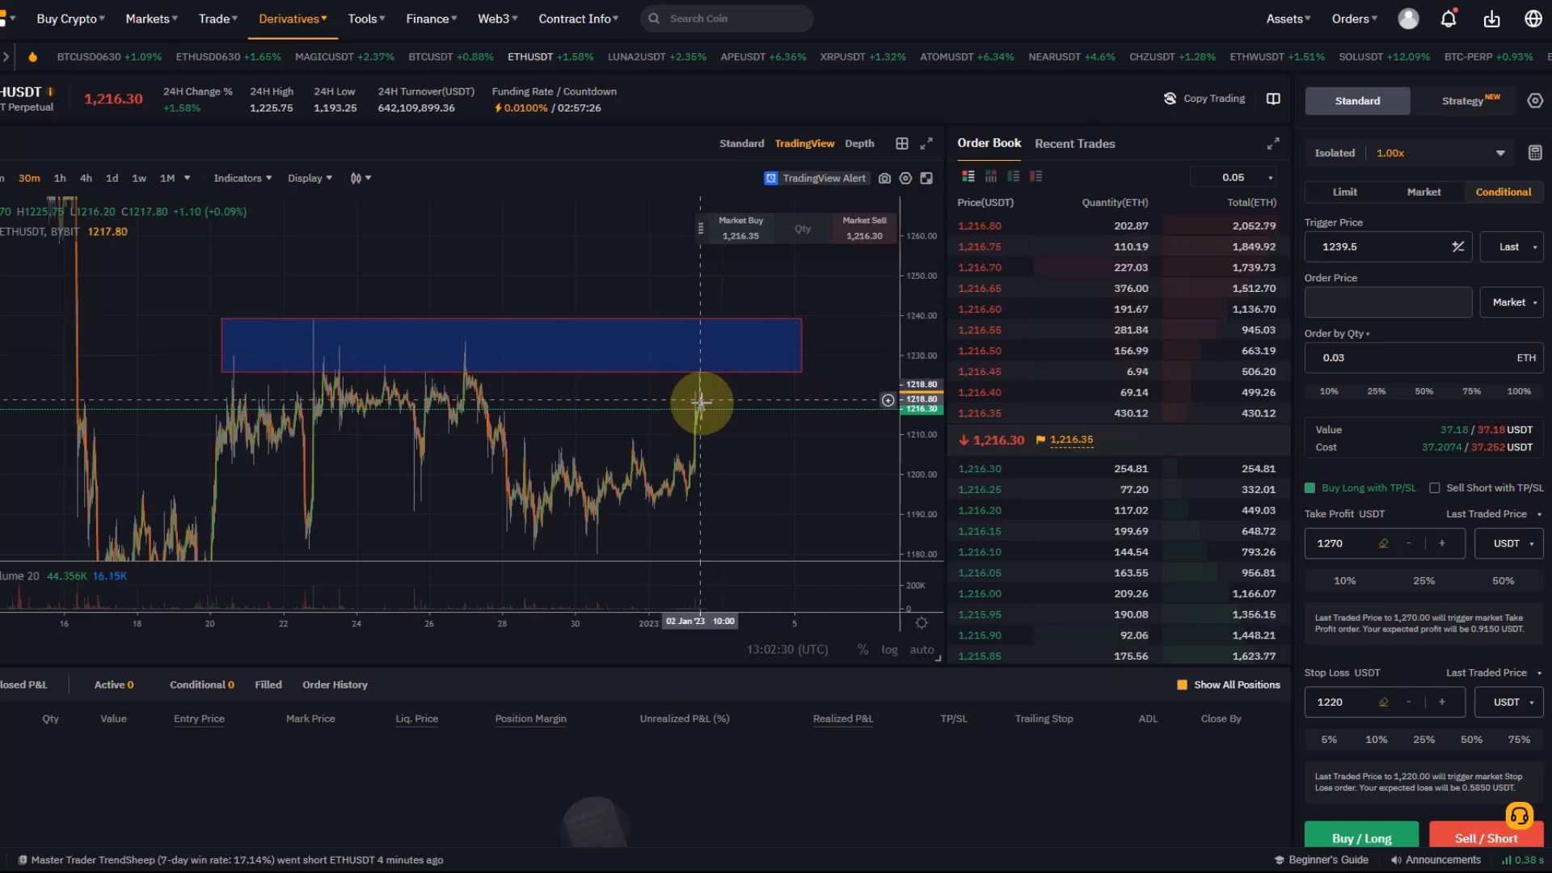
{"action": "left_click", "coordinate": [730, 318]}
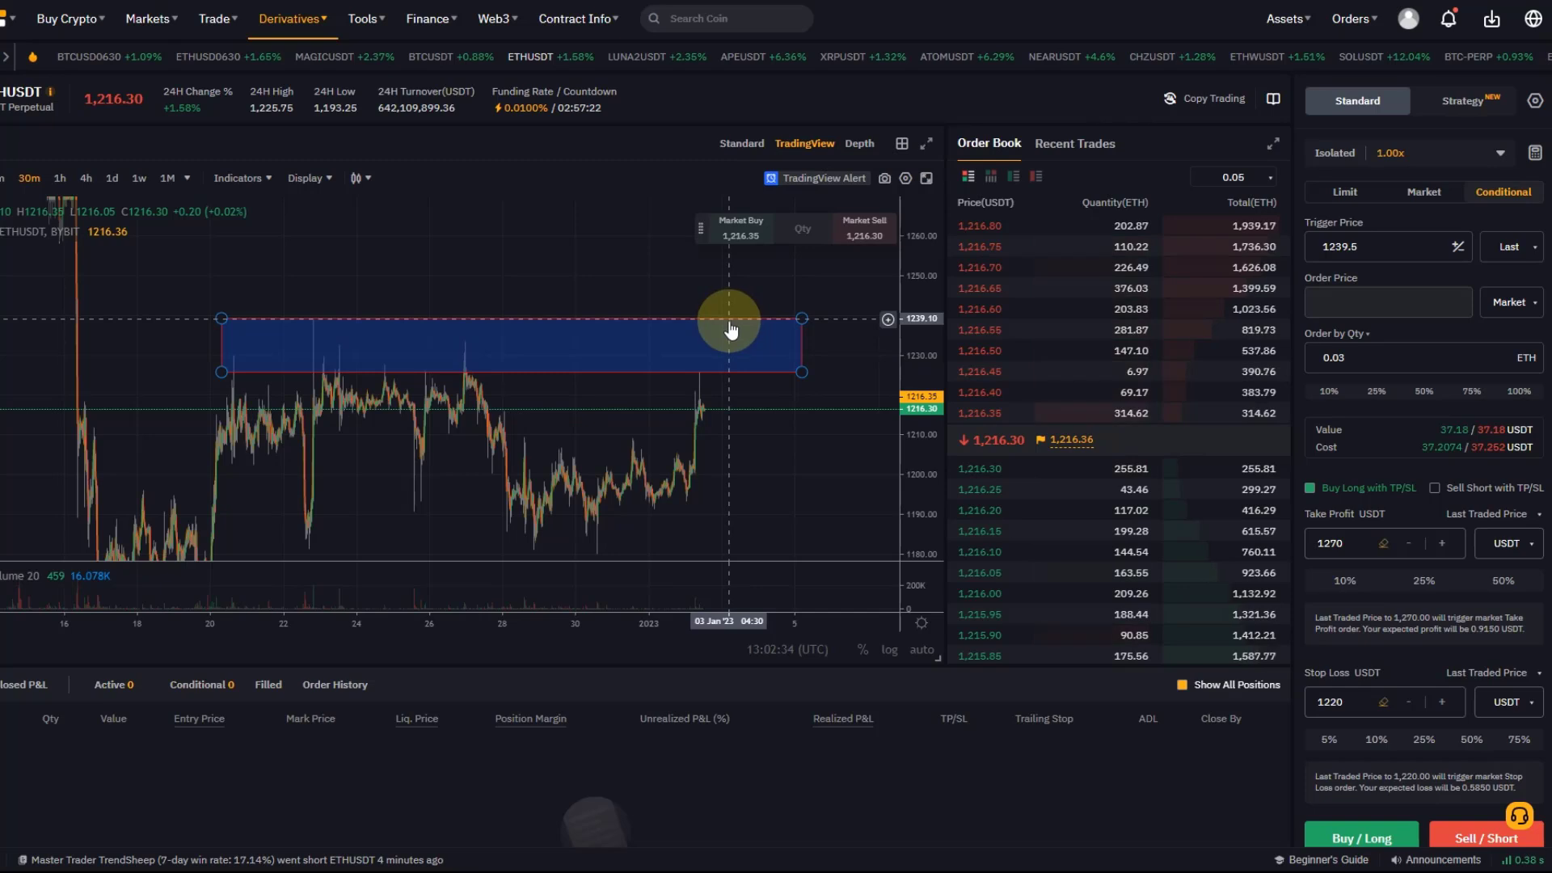
{"action": "left_click", "coordinate": [764, 433]}
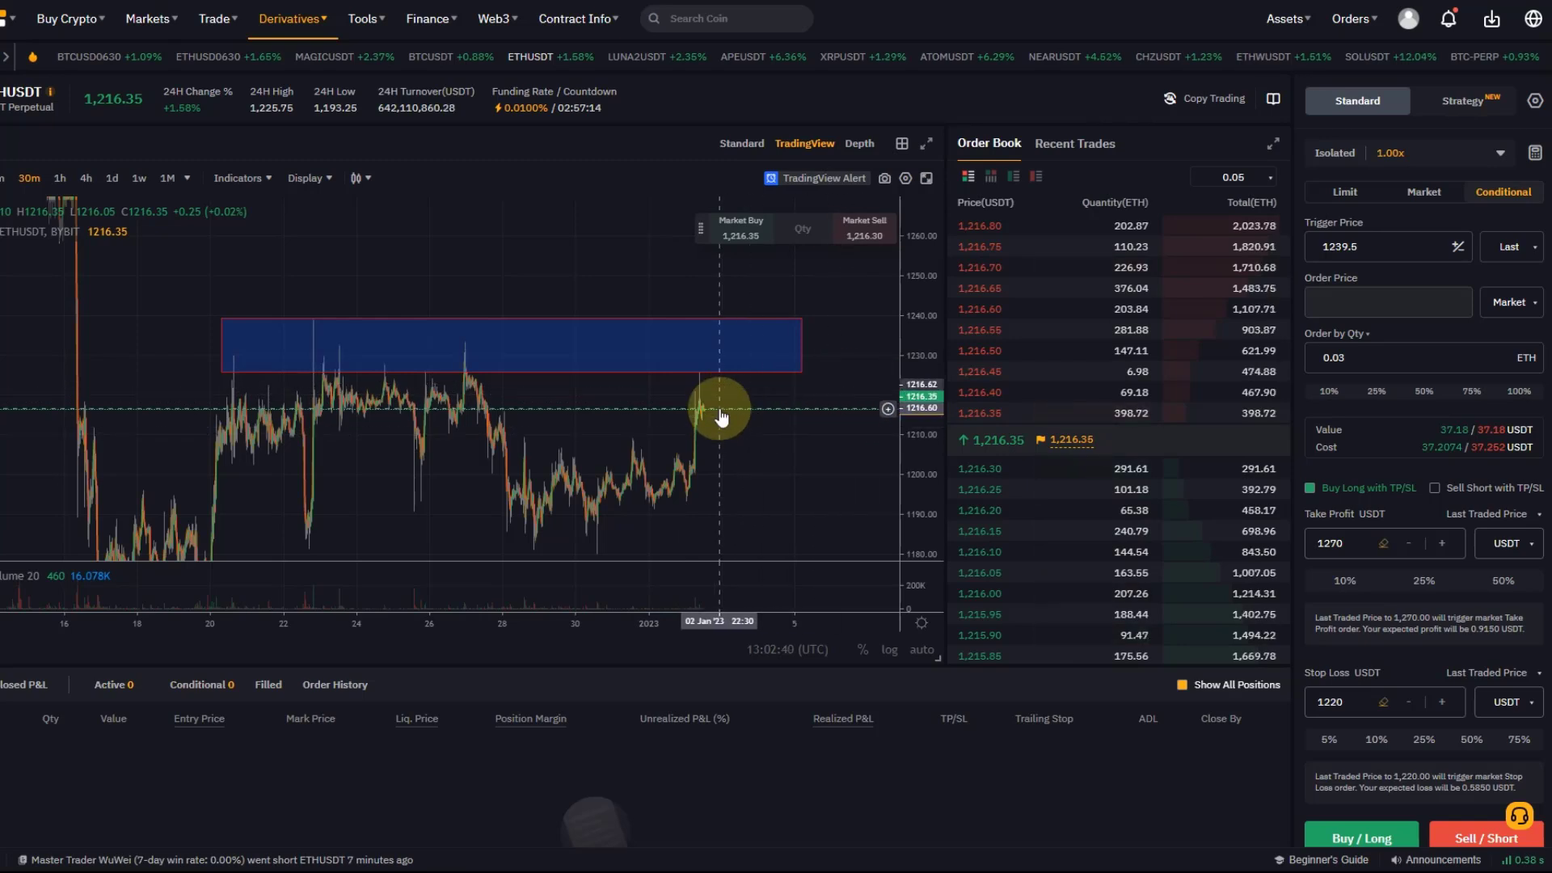
{"action": "double_click", "coordinate": [1361, 258]}
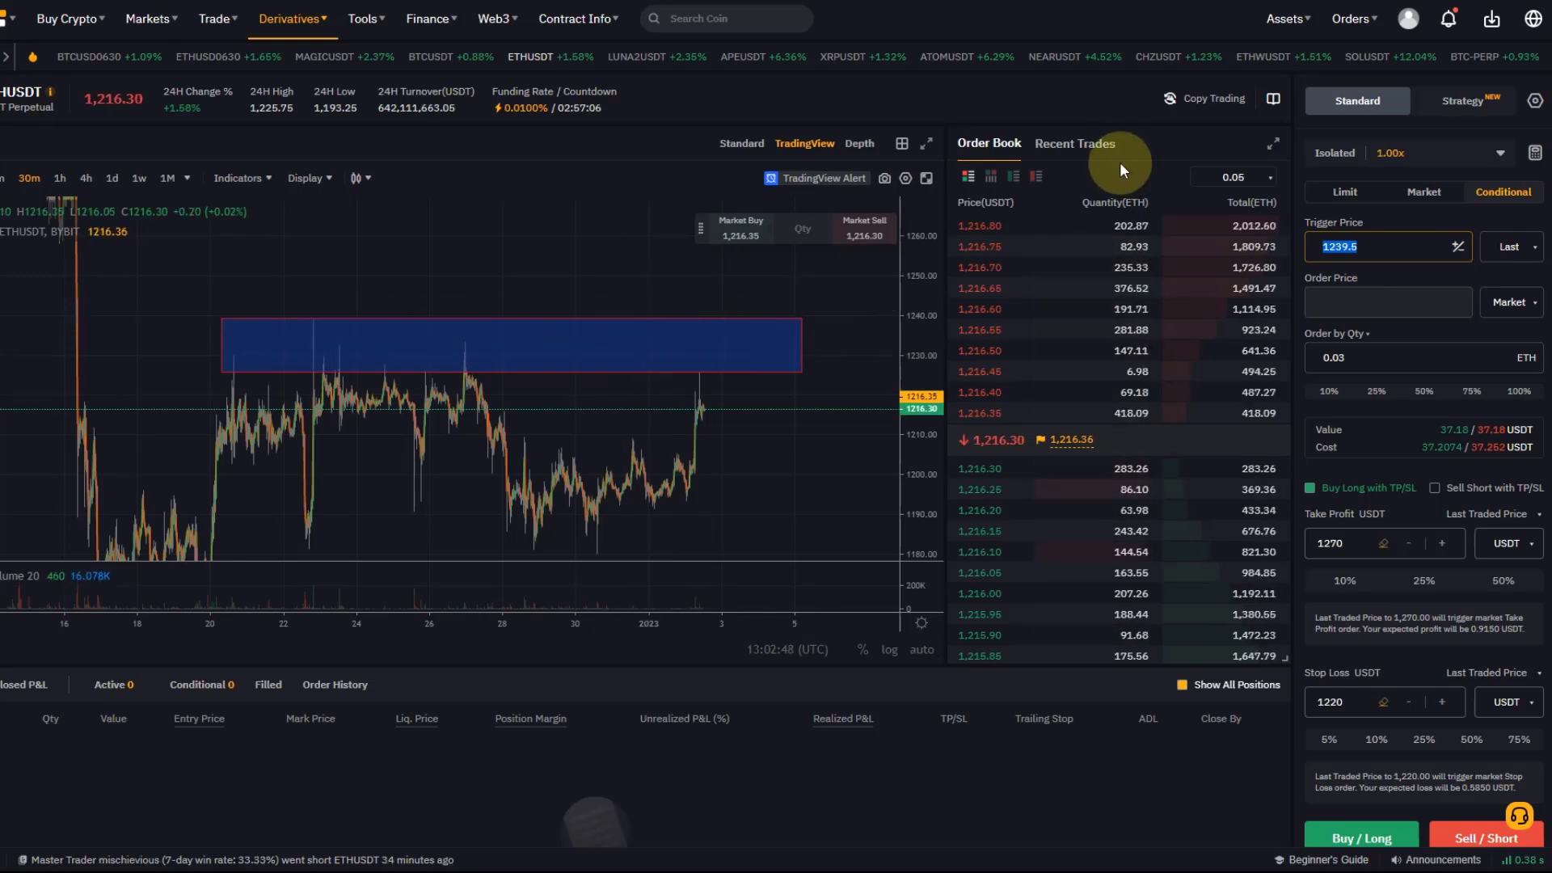
Step: Set a 1237 trigger and switch back to a Limit order priced at 1230
{"action": "type", "text": "1237"}
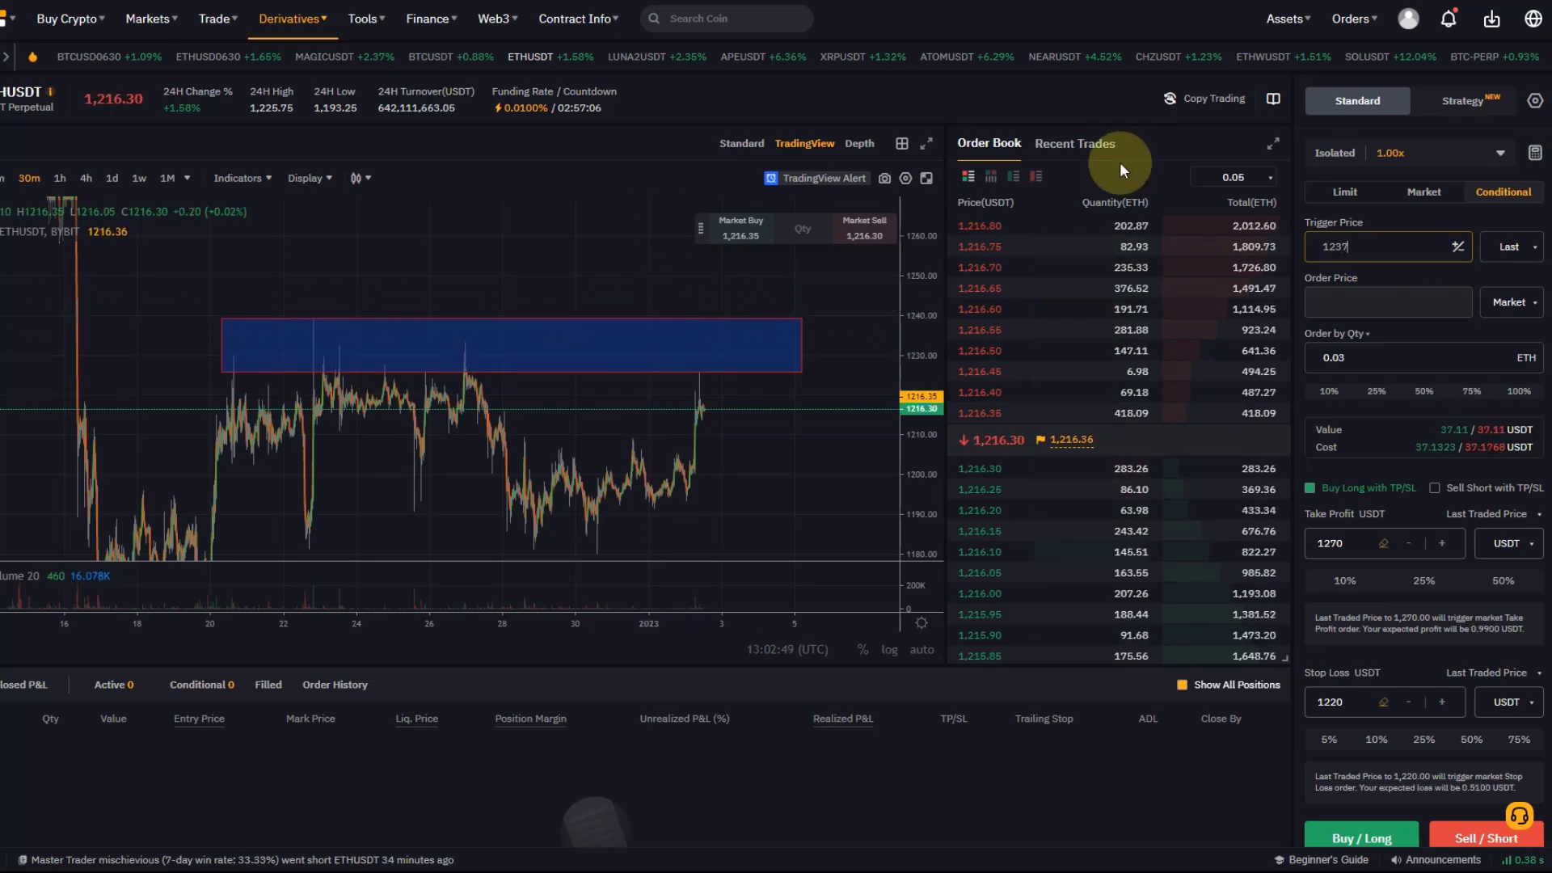
{"action": "left_click", "coordinate": [1510, 301]}
{"action": "left_click", "coordinate": [1500, 356]}
{"action": "left_click", "coordinate": [1362, 306]}
{"action": "type", "text": "1230"}
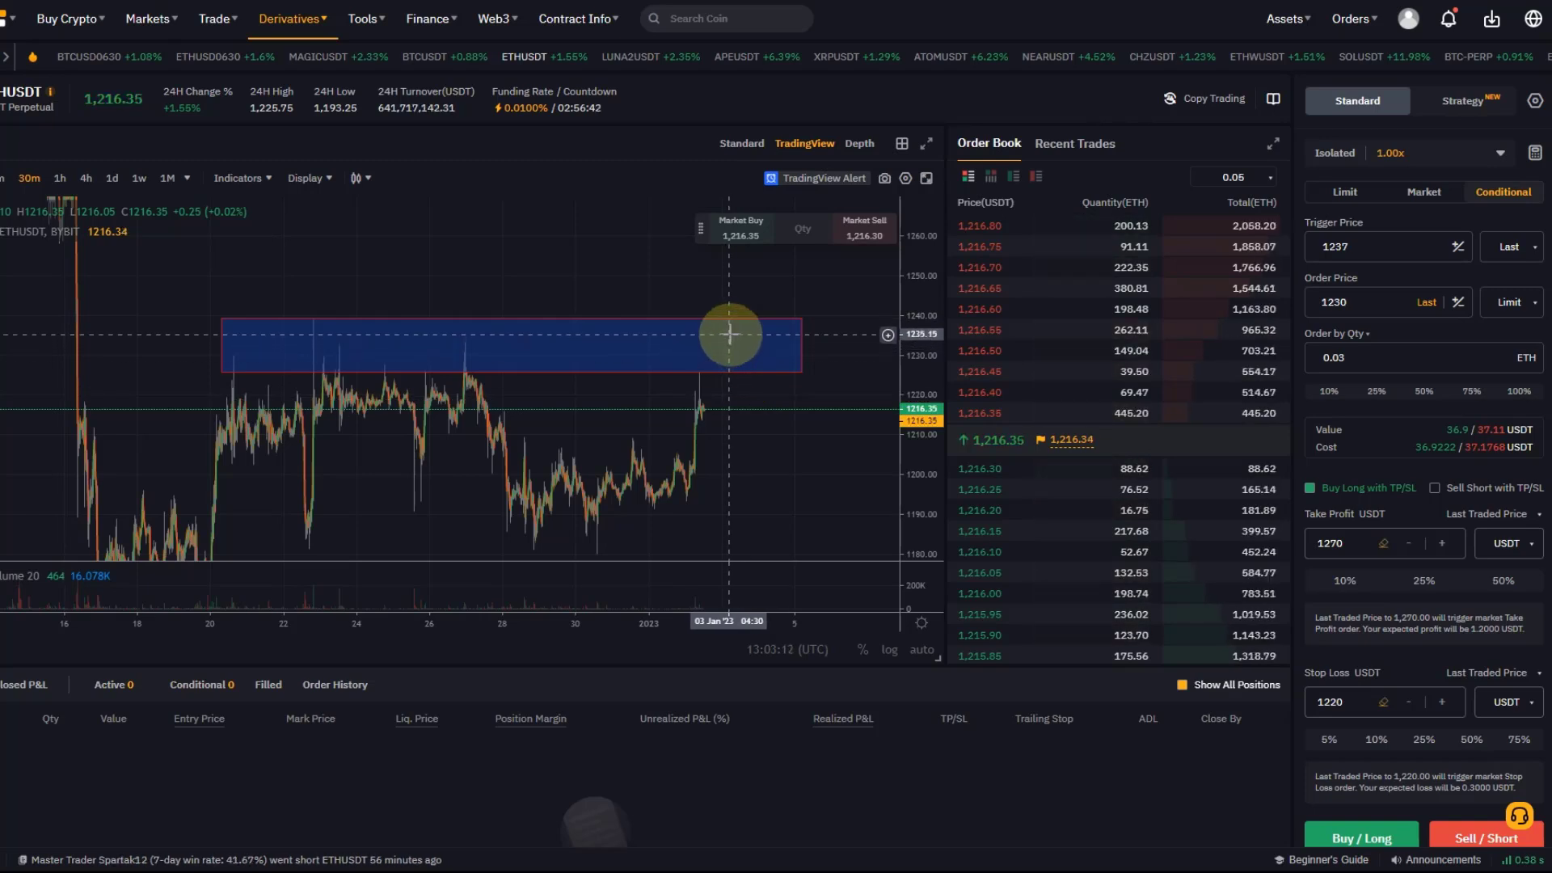
Step: Check the resistance box edges and lower the limit price to 1225
{"action": "left_click", "coordinate": [732, 372]}
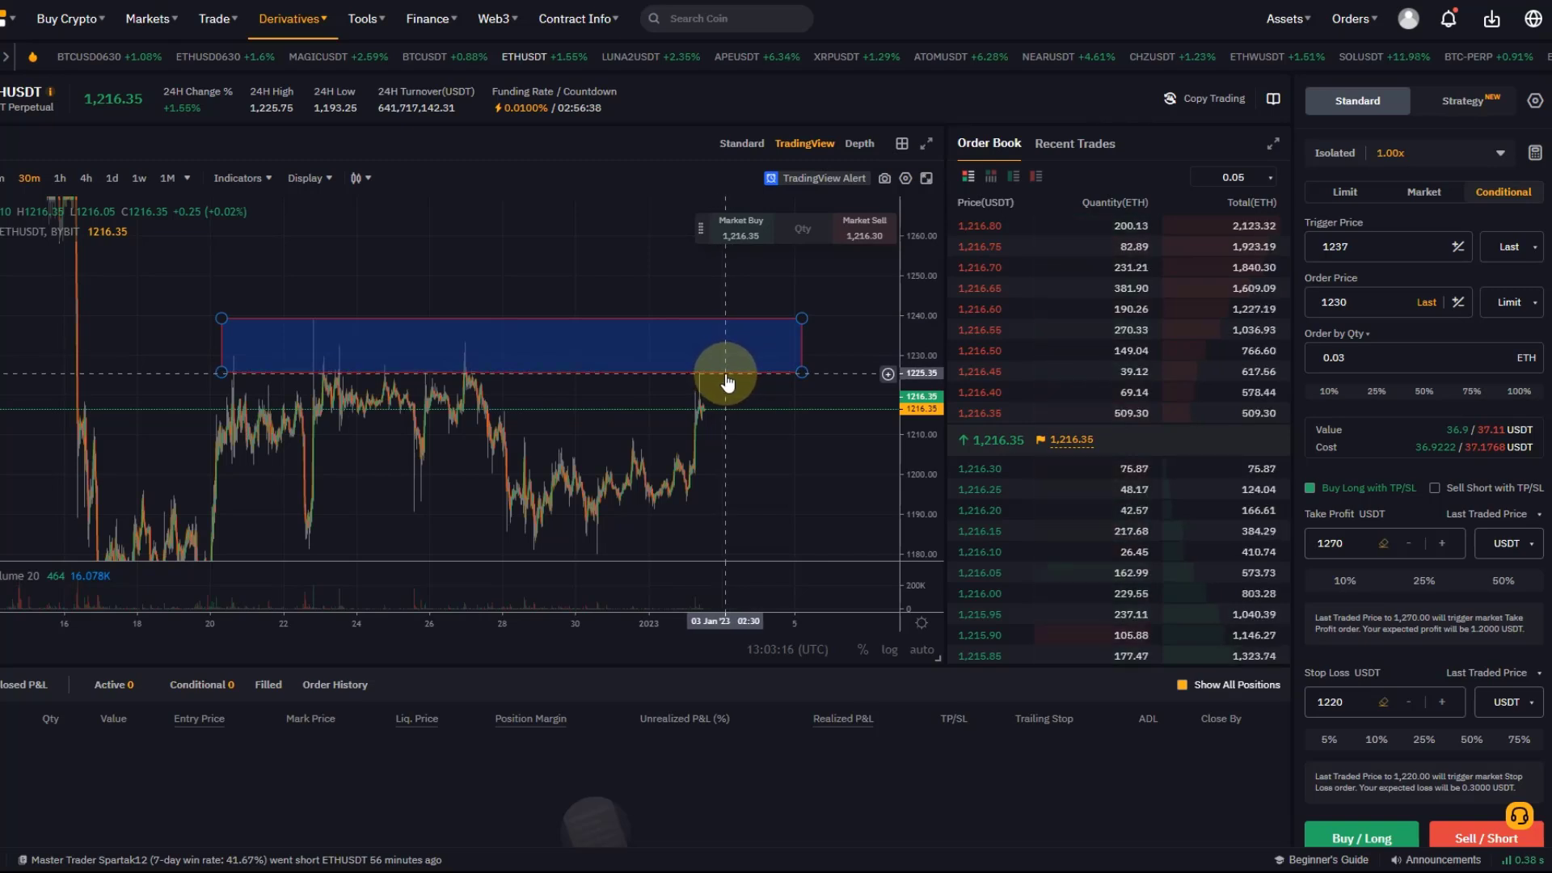
{"action": "left_click", "coordinate": [776, 400]}
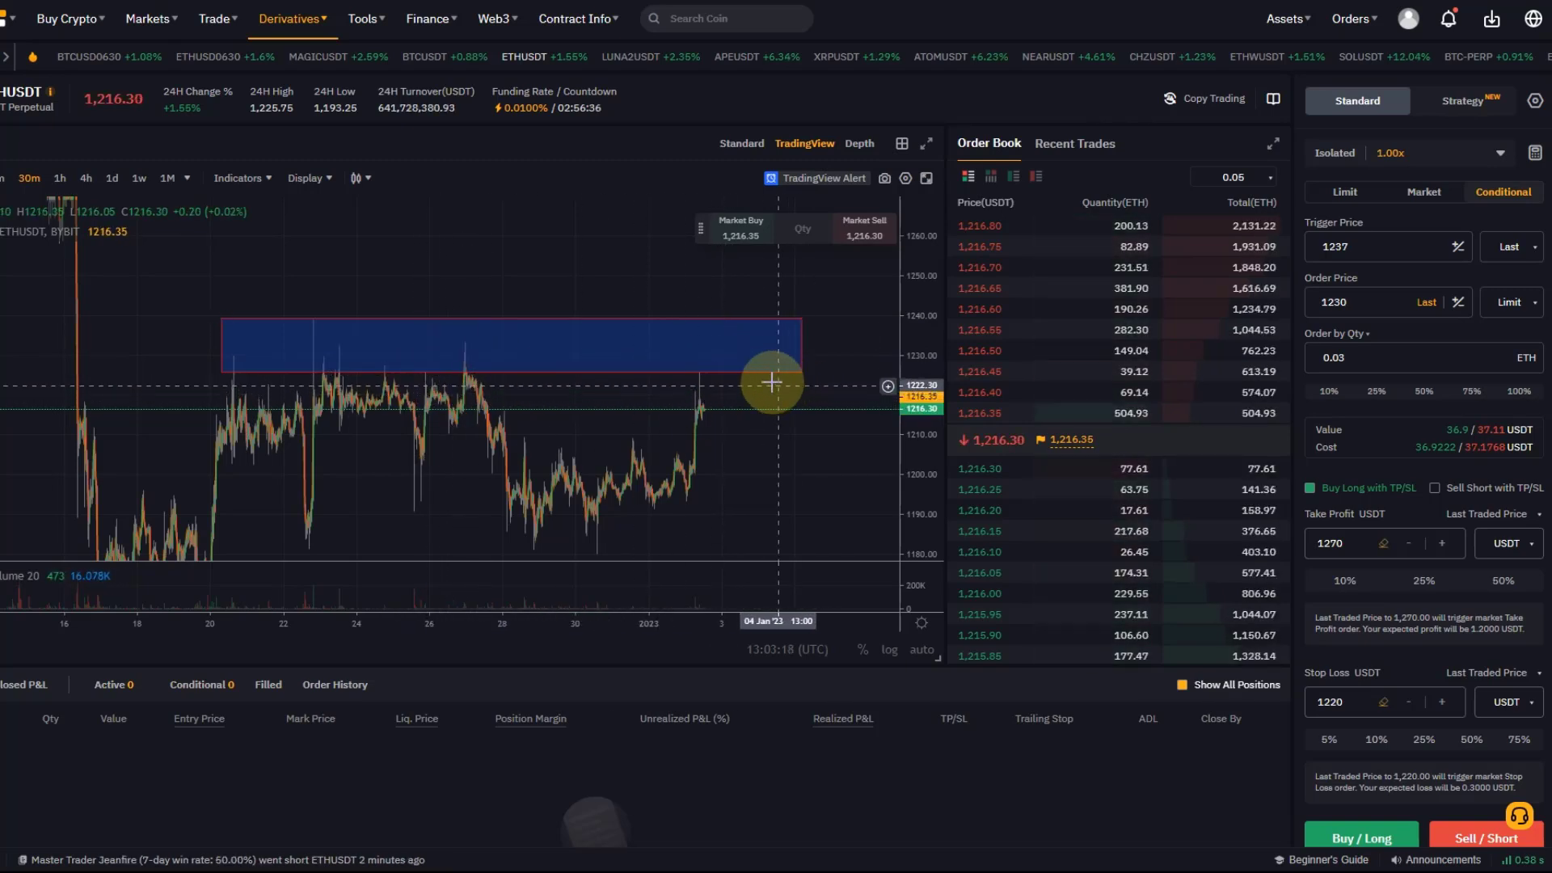
{"action": "left_click", "coordinate": [752, 375]}
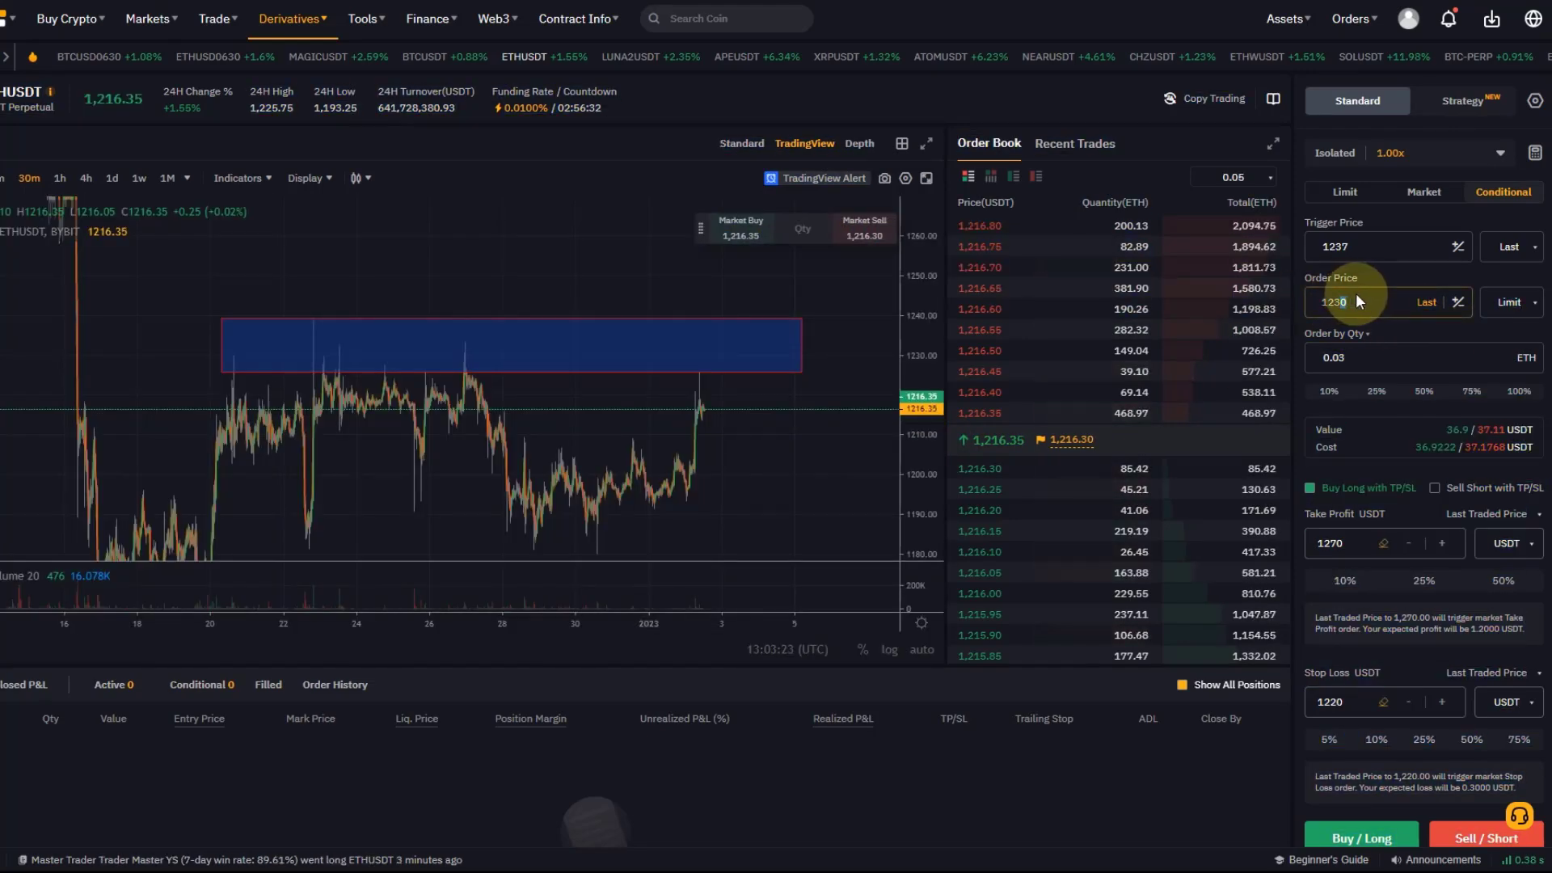
{"action": "left_click_drag", "start_coordinate": [1347, 304], "coordinate": [1318, 309]}
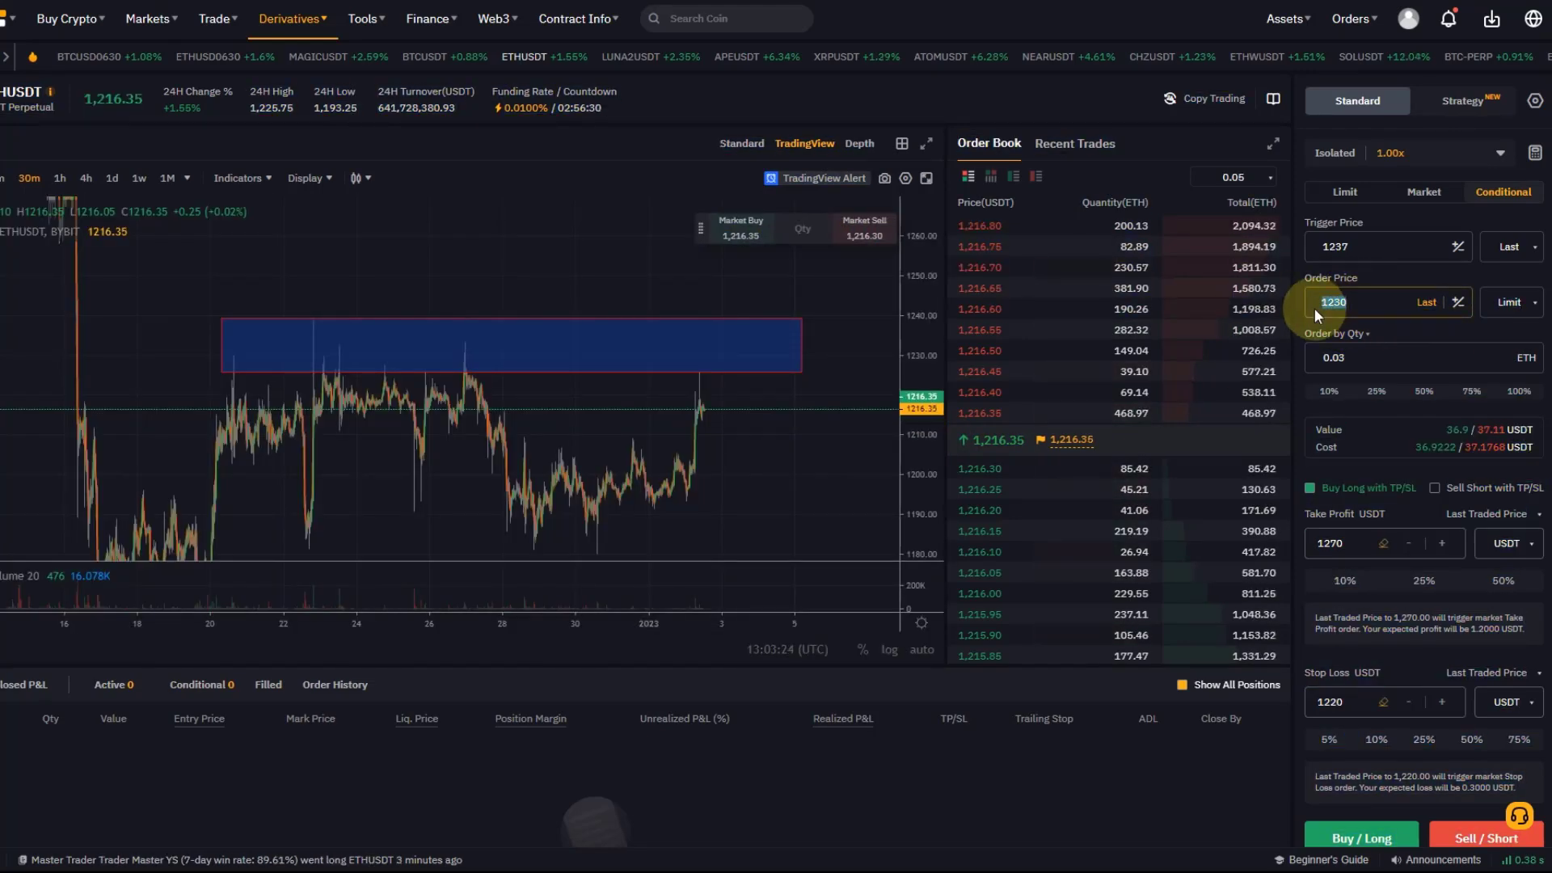
{"action": "type", "text": "1225"}
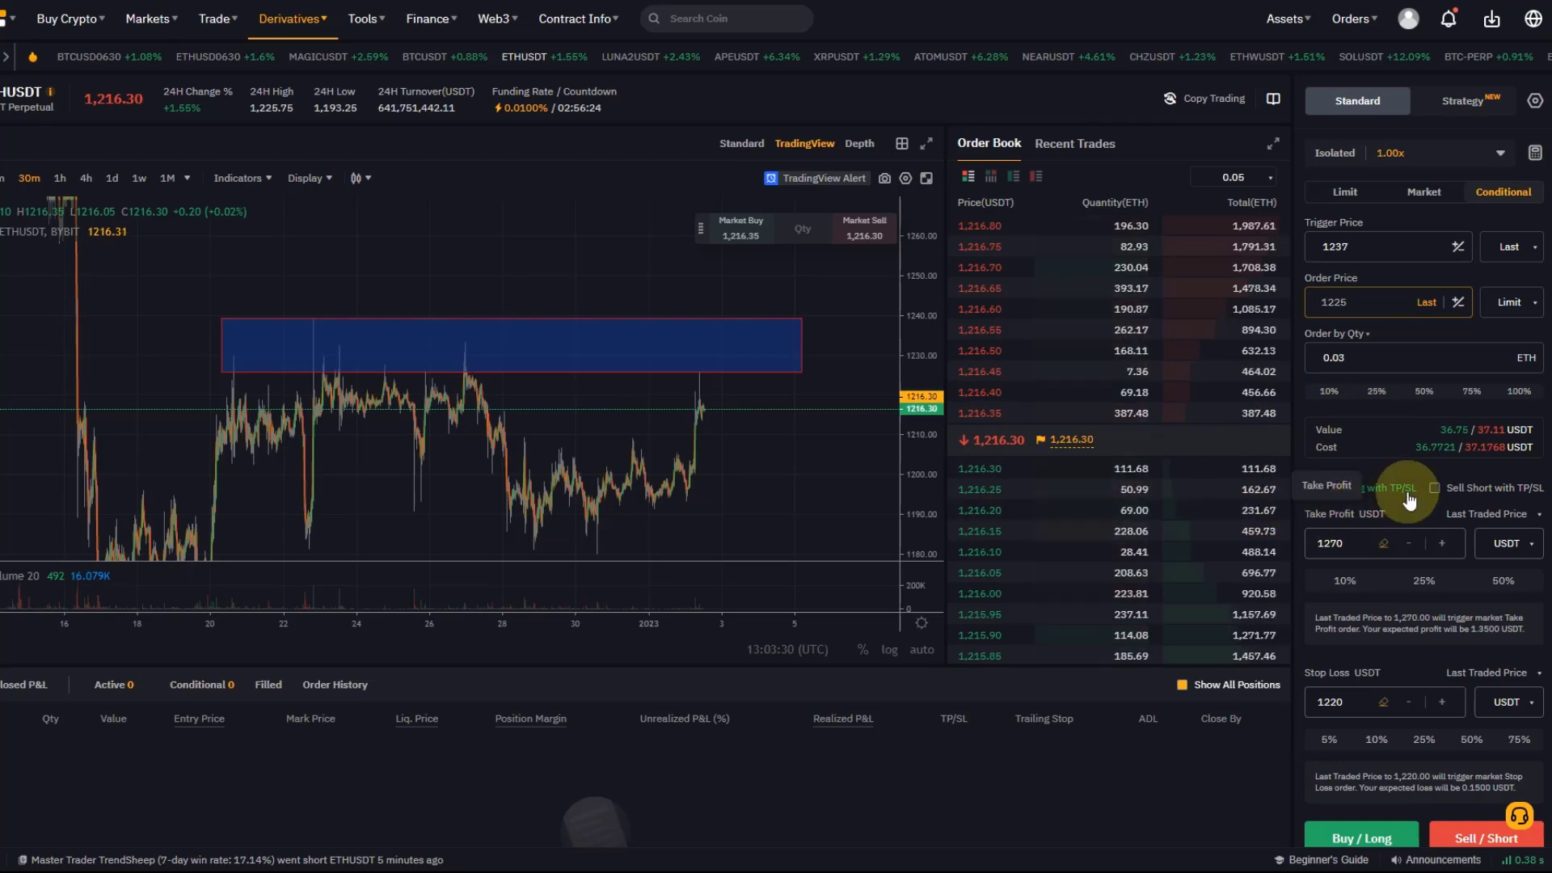
Step: Switch to Sell Short with TP/SL, setting stop loss 1241 and take profit 1195
{"action": "left_click", "coordinate": [1447, 488]}
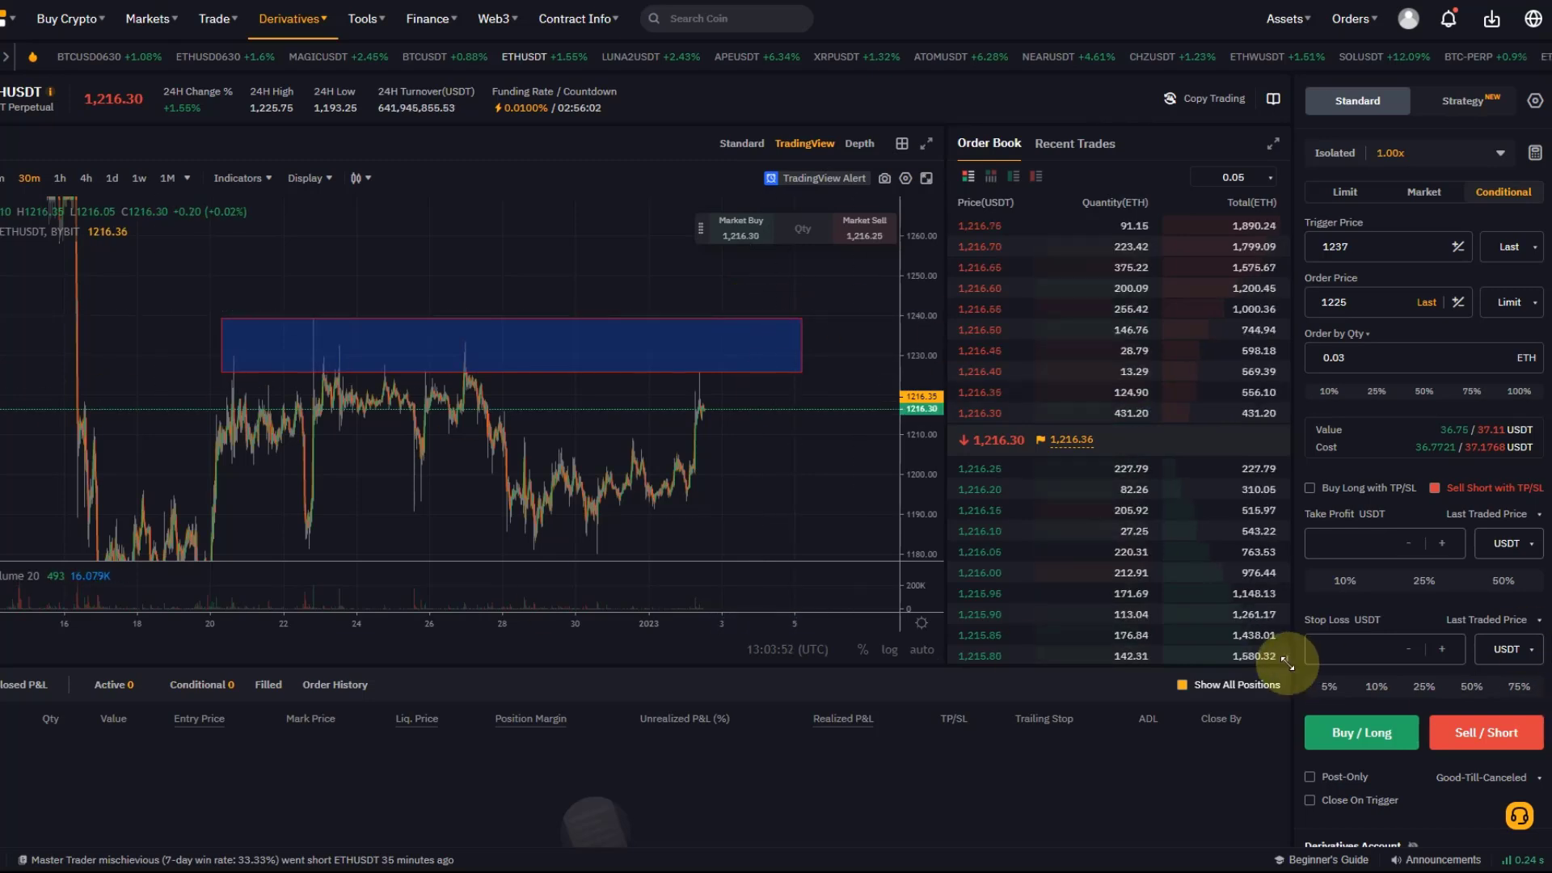
{"action": "left_click", "coordinate": [1348, 649]}
{"action": "type", "text": "1241"}
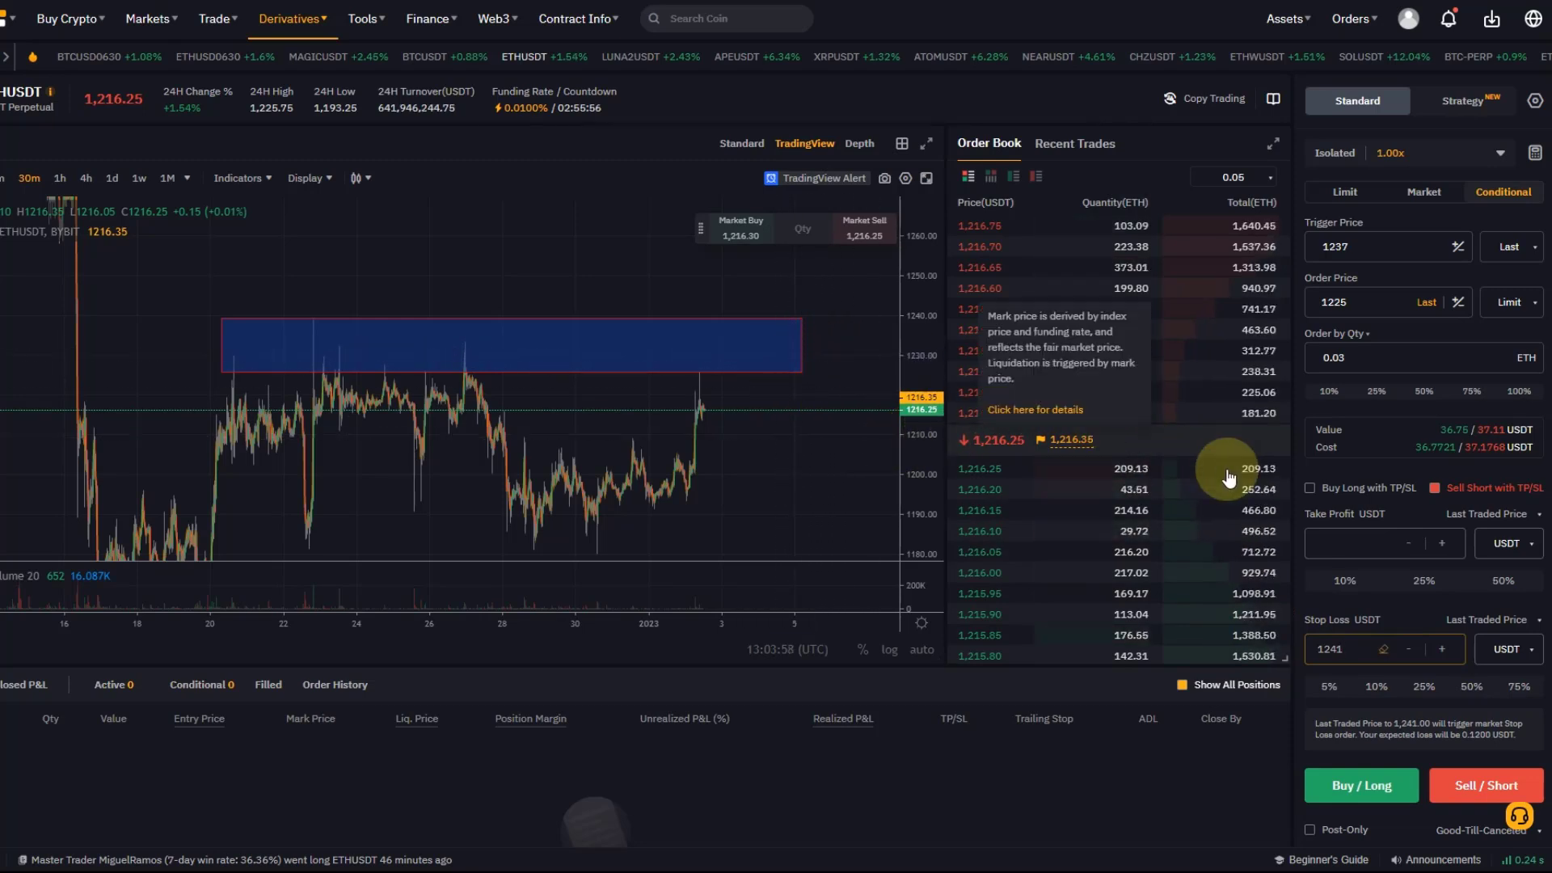
{"action": "left_click", "coordinate": [1347, 543]}
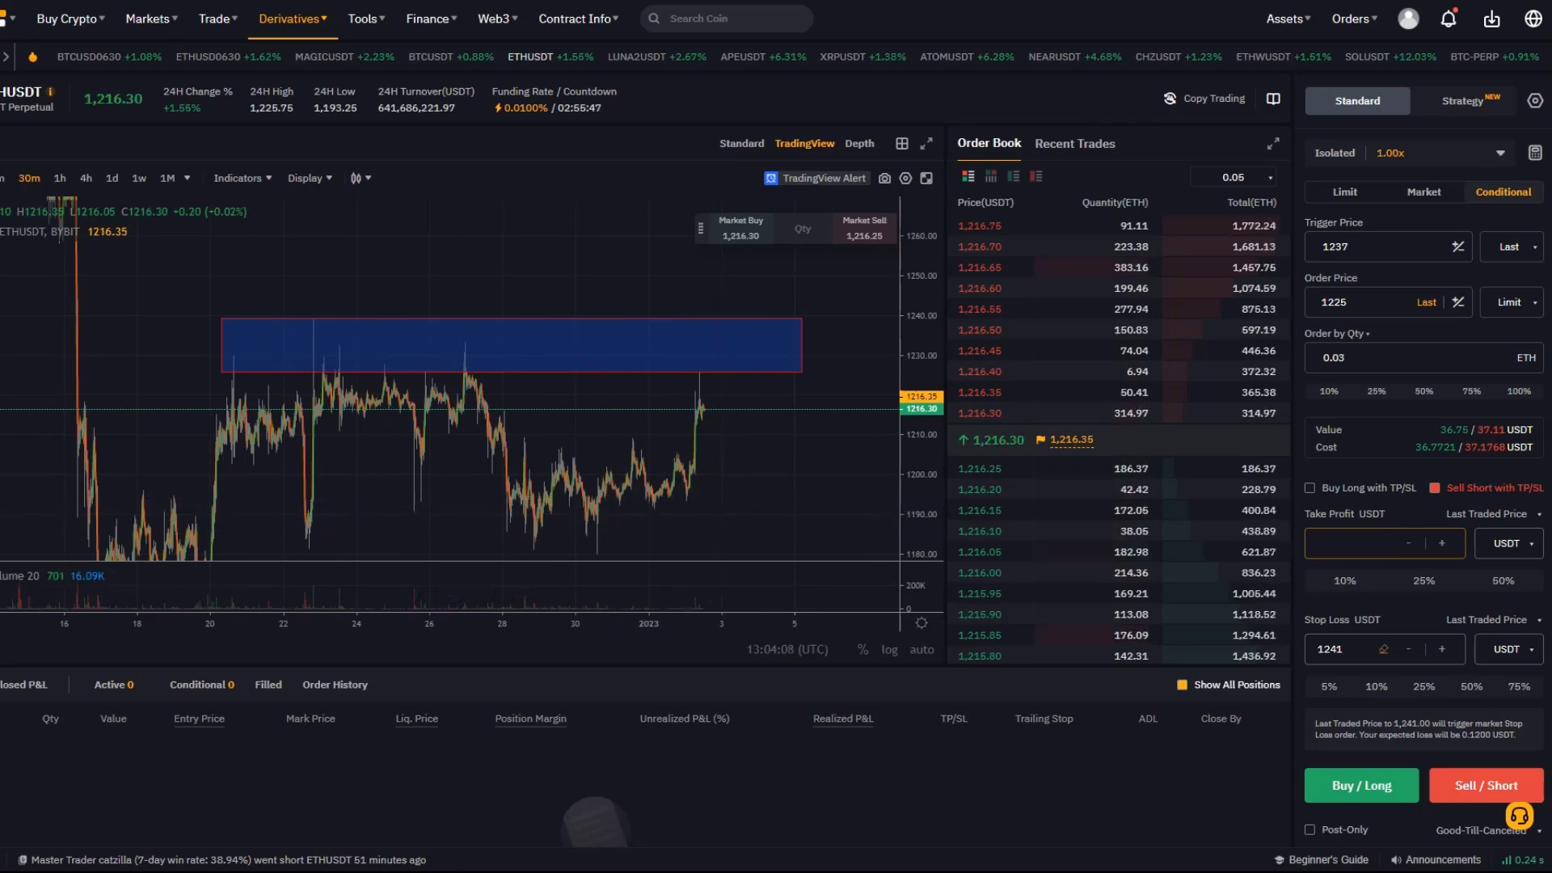
{"action": "type", "text": "115"}
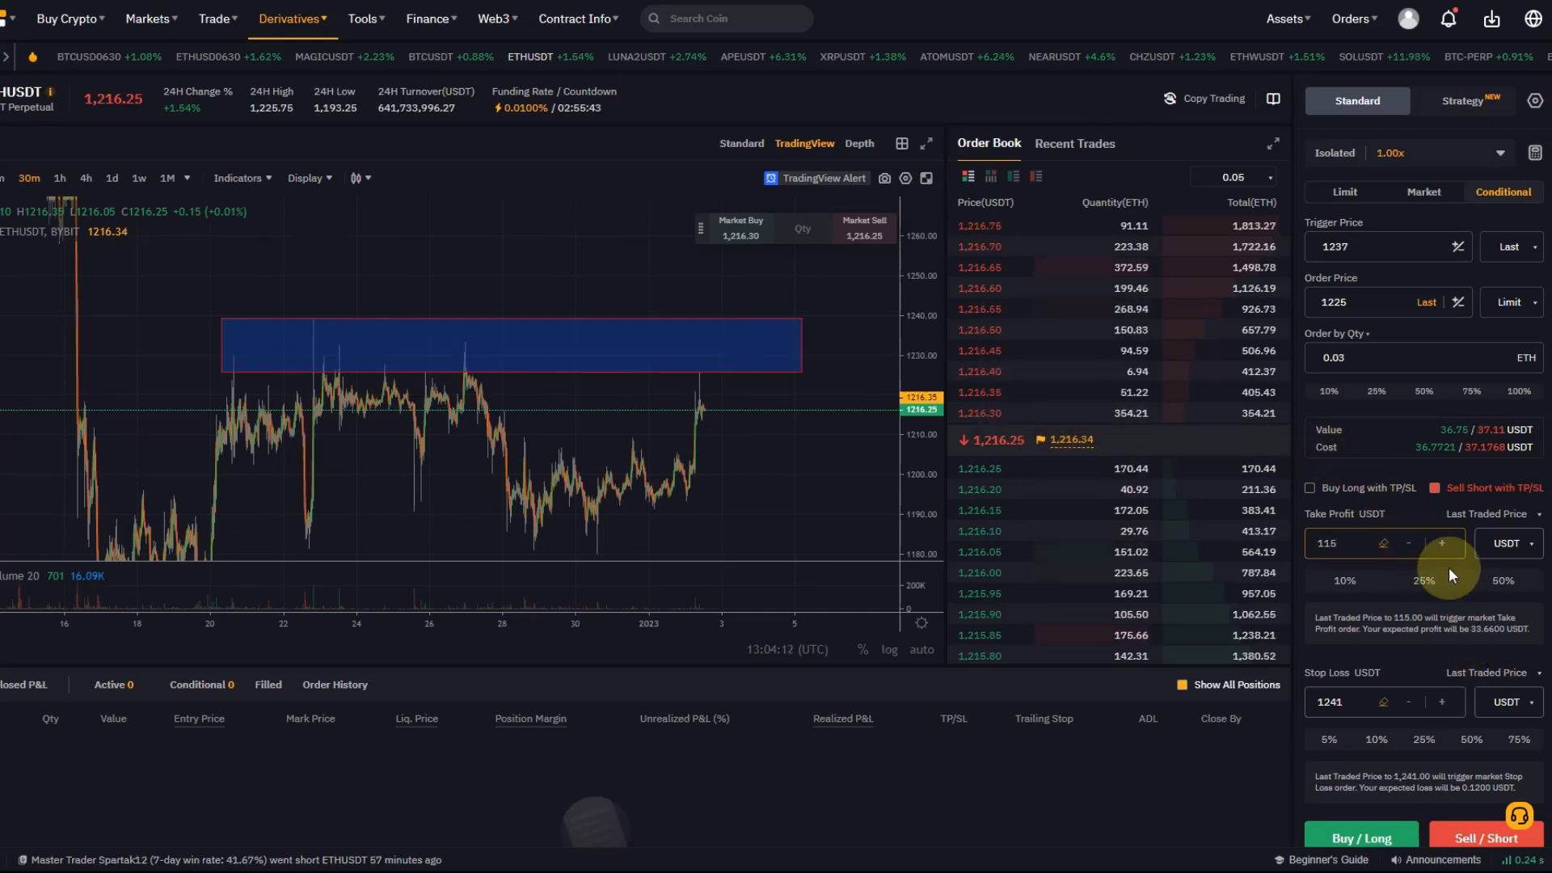
{"action": "key", "text": "BackSpace"}
{"action": "type", "text": "95"}
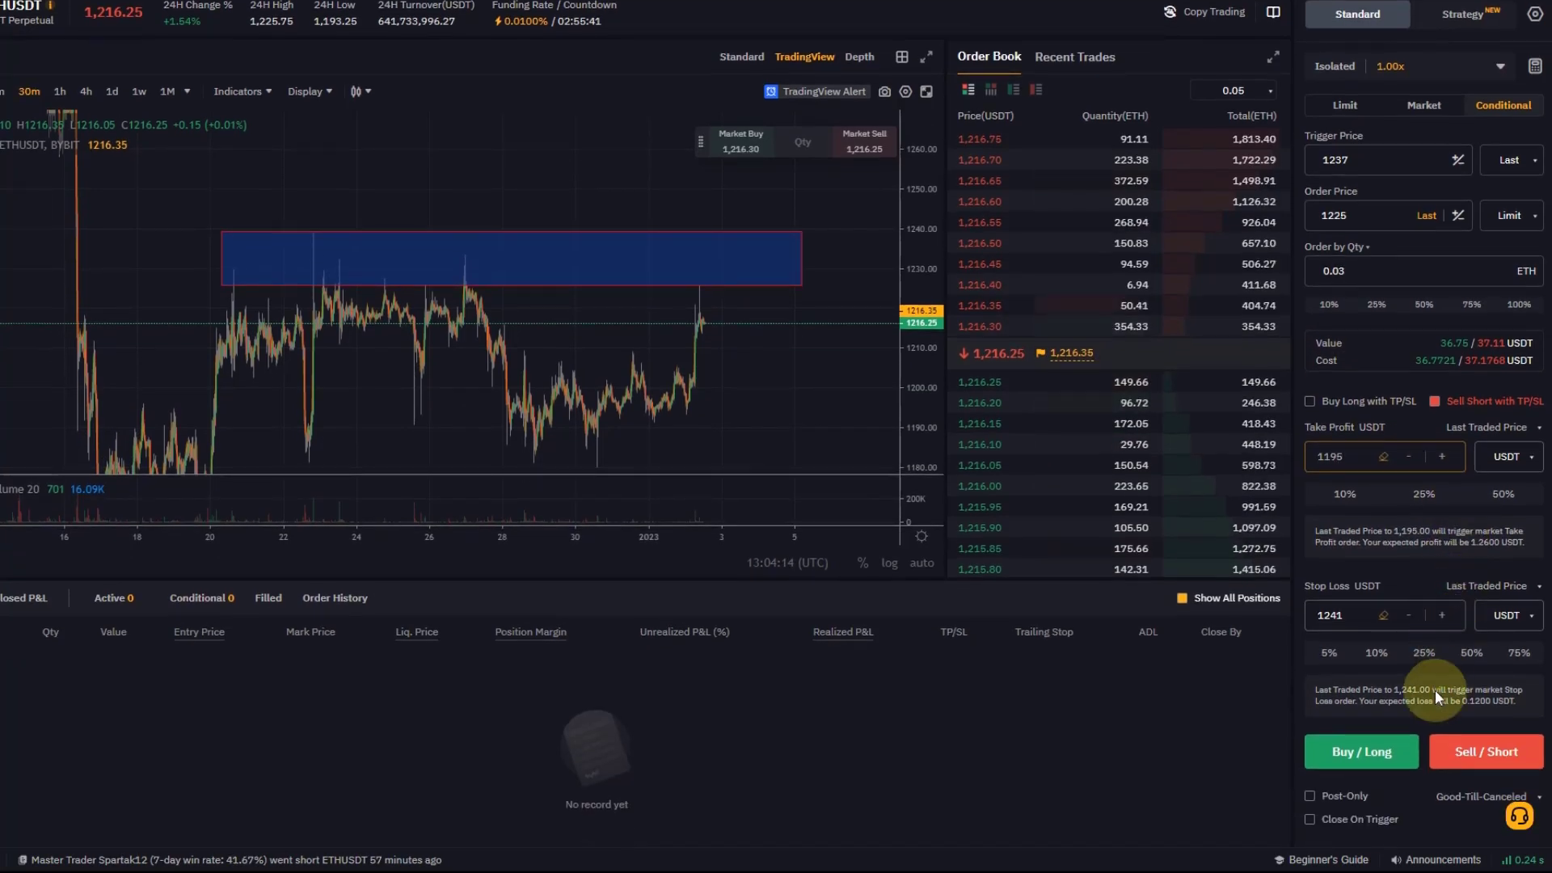